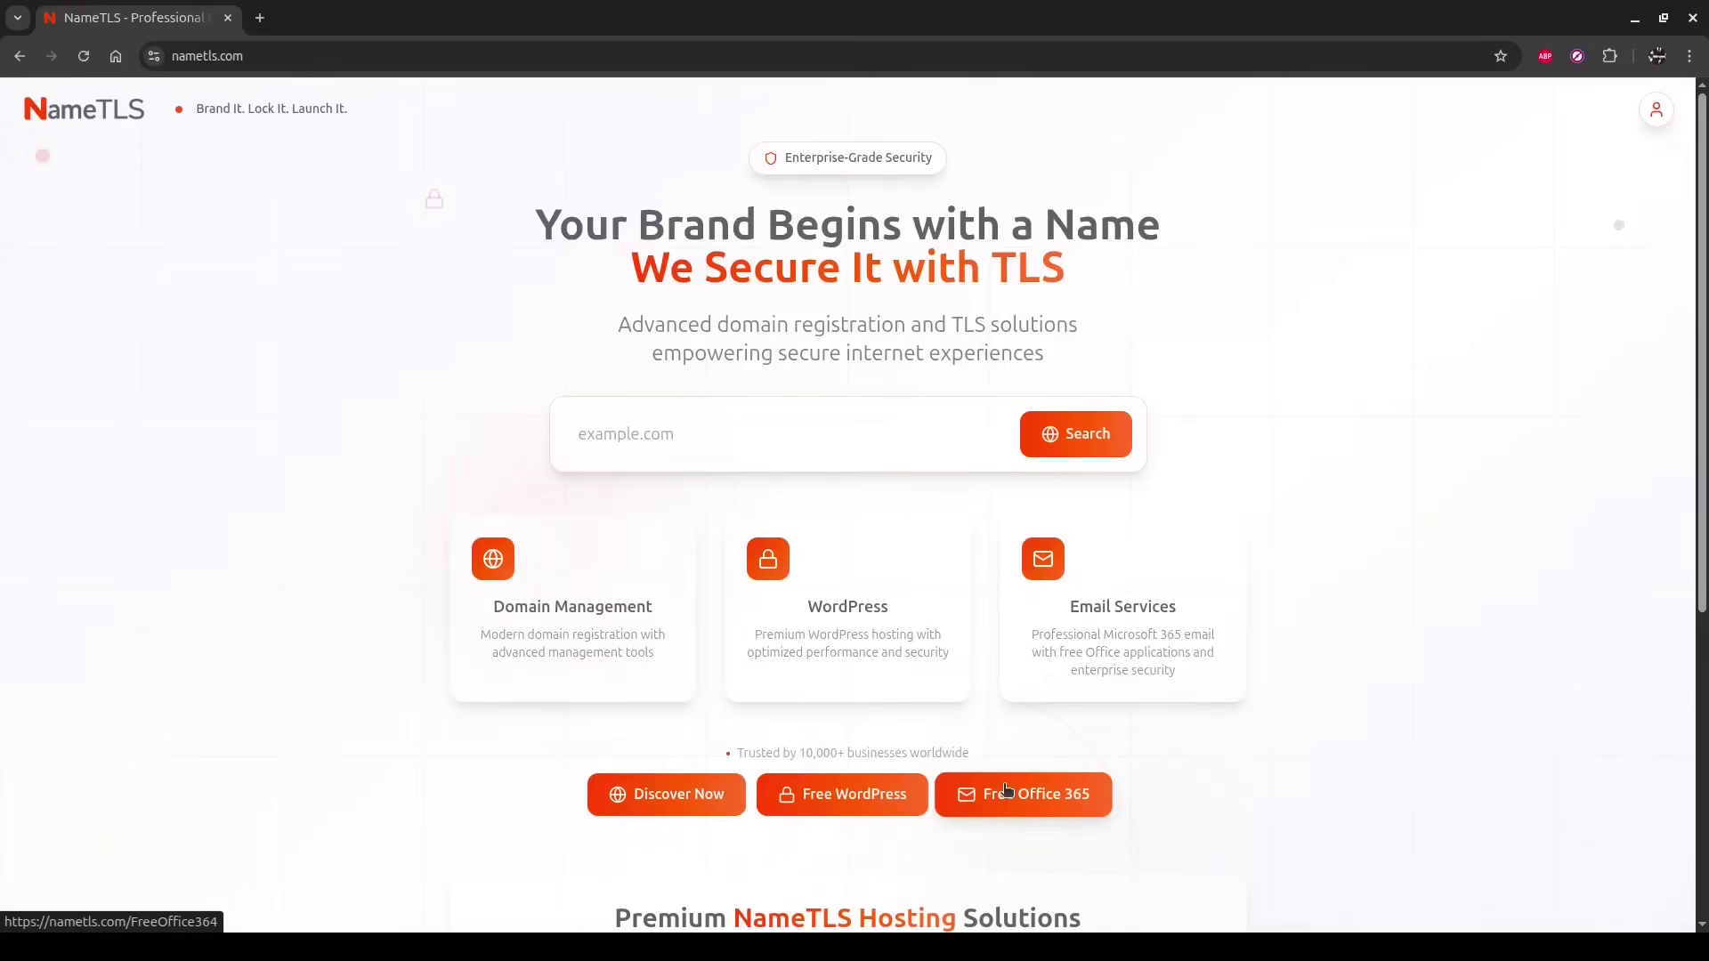
Search for HaveProfit.com and add the exact-match haveprofit.com at $15.99/yr to the cart
click(738, 448)
text(HaveProfit.com)
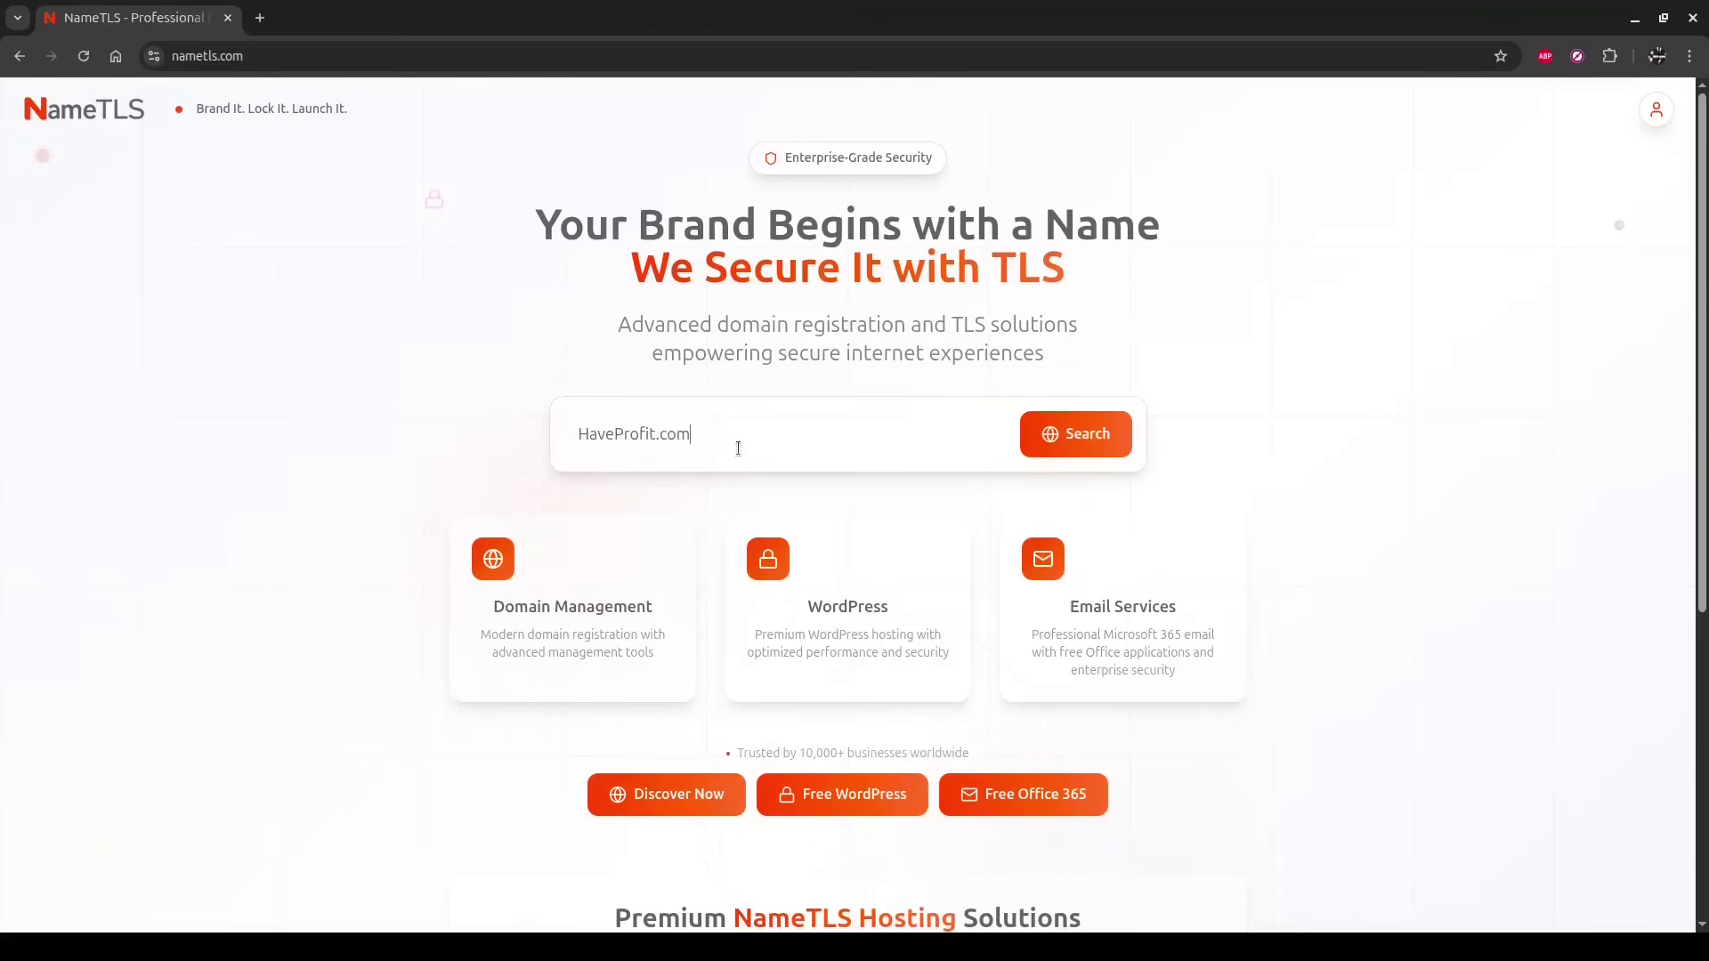
key(Return)
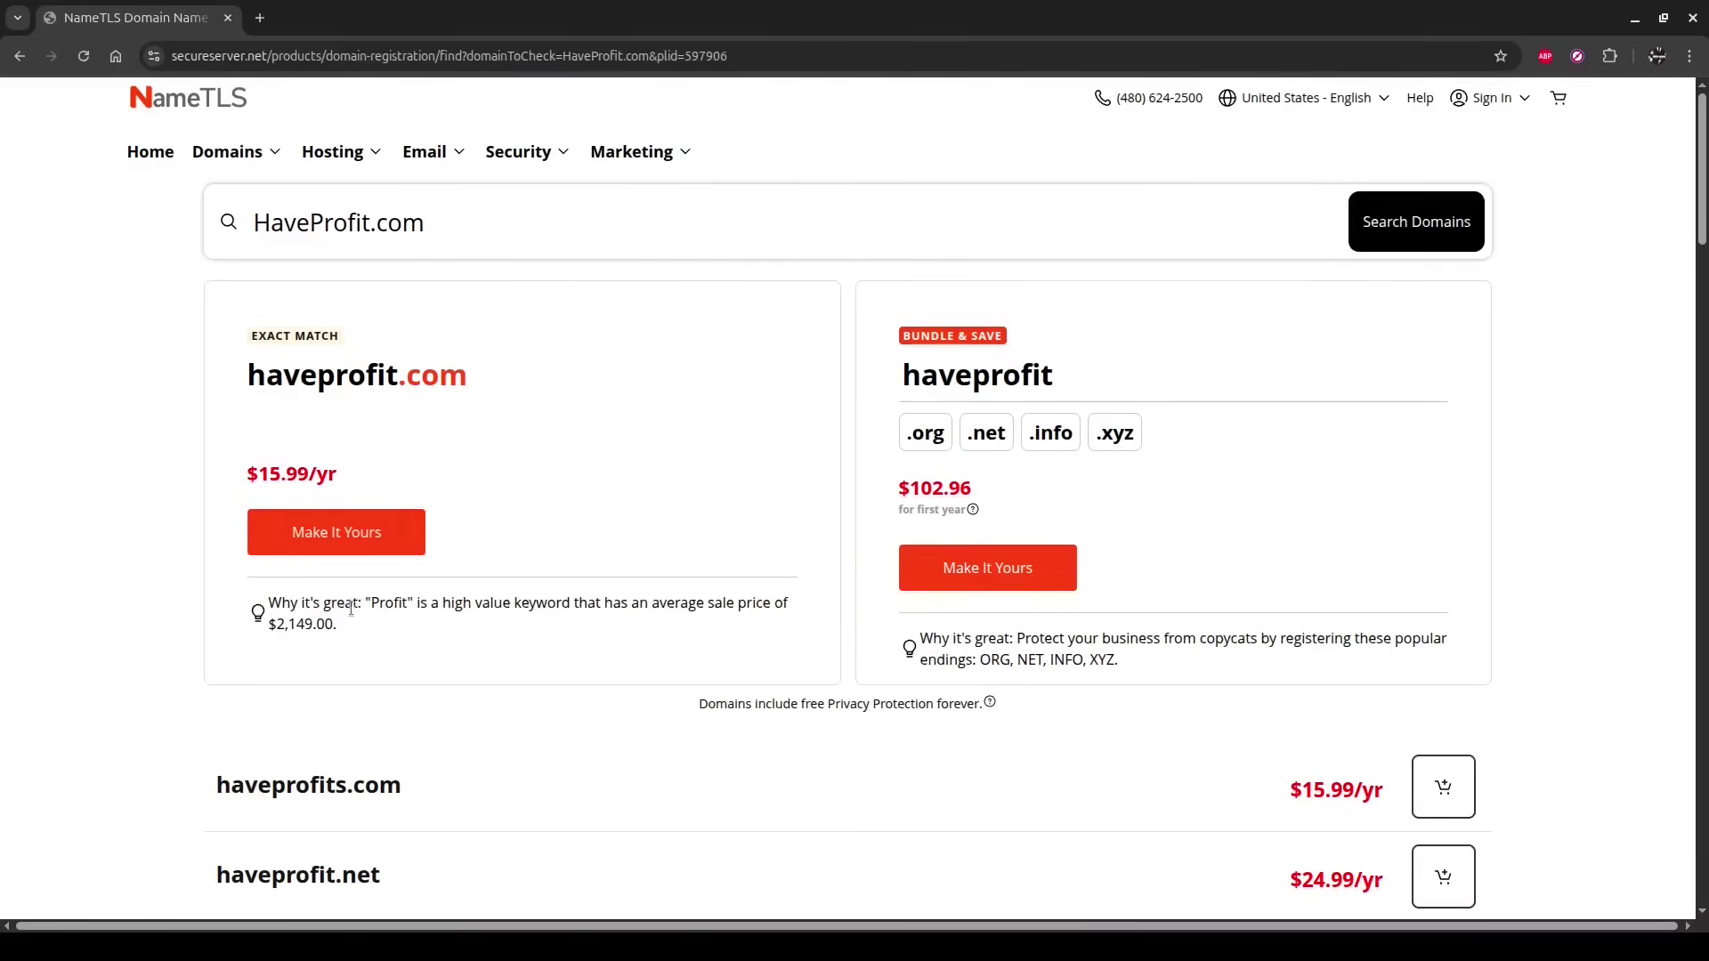
drag(341, 630, 267, 604)
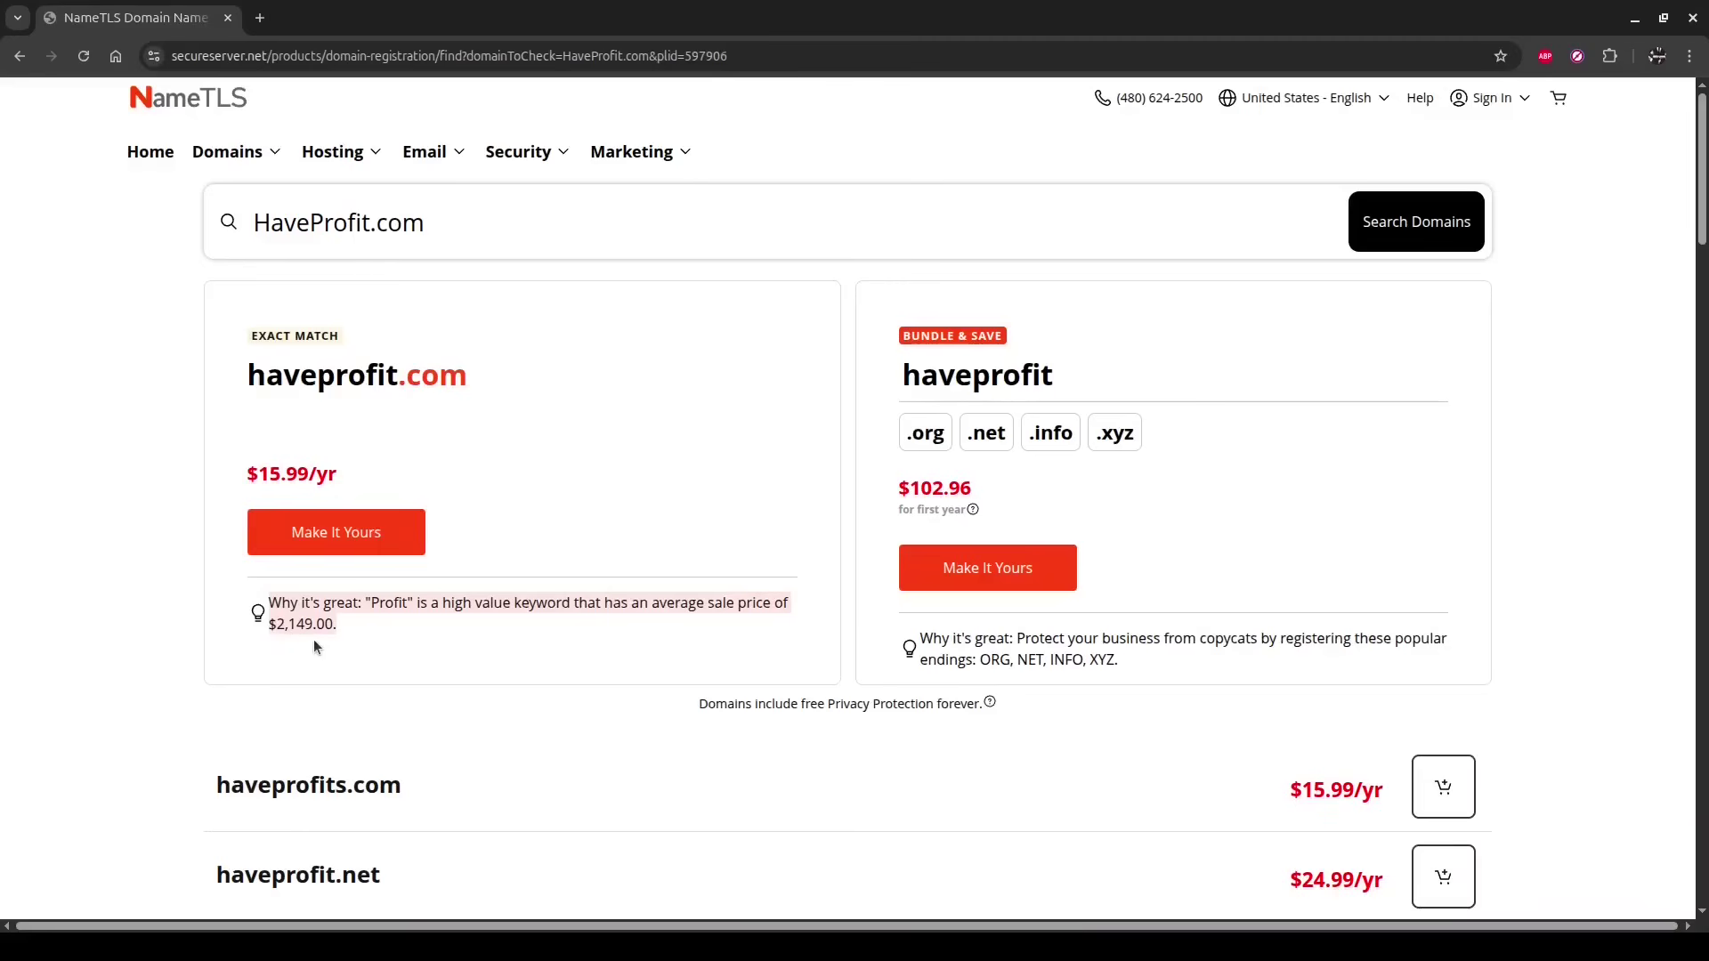
click(339, 648)
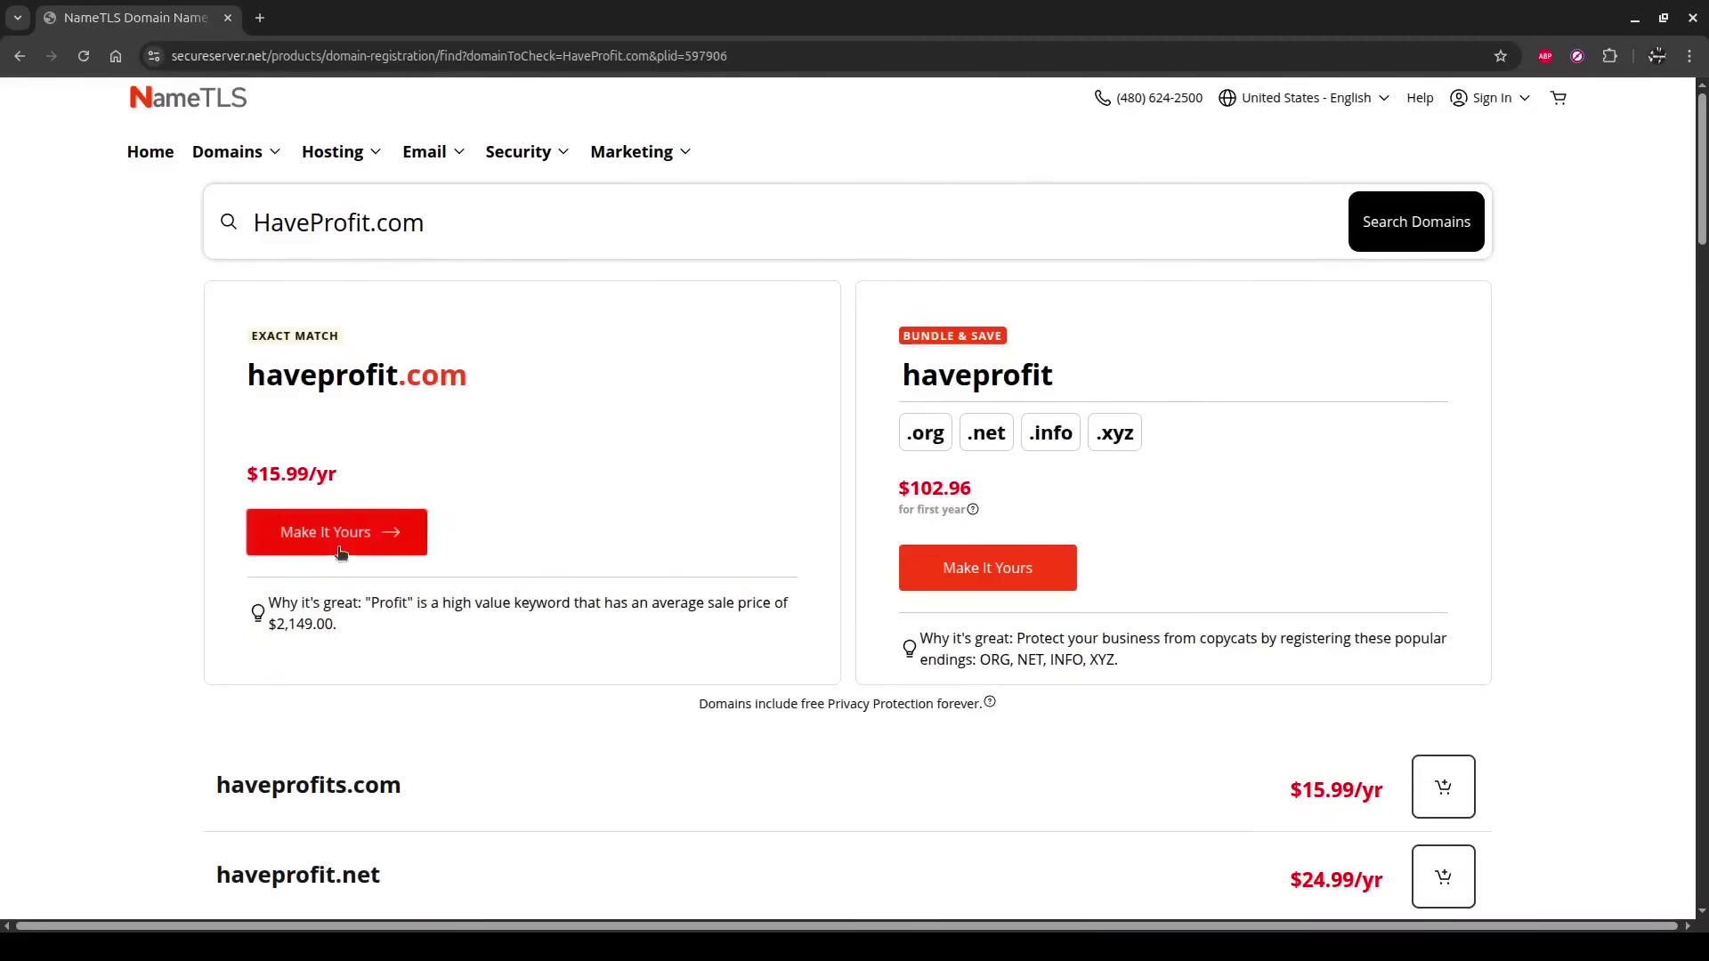
click(340, 550)
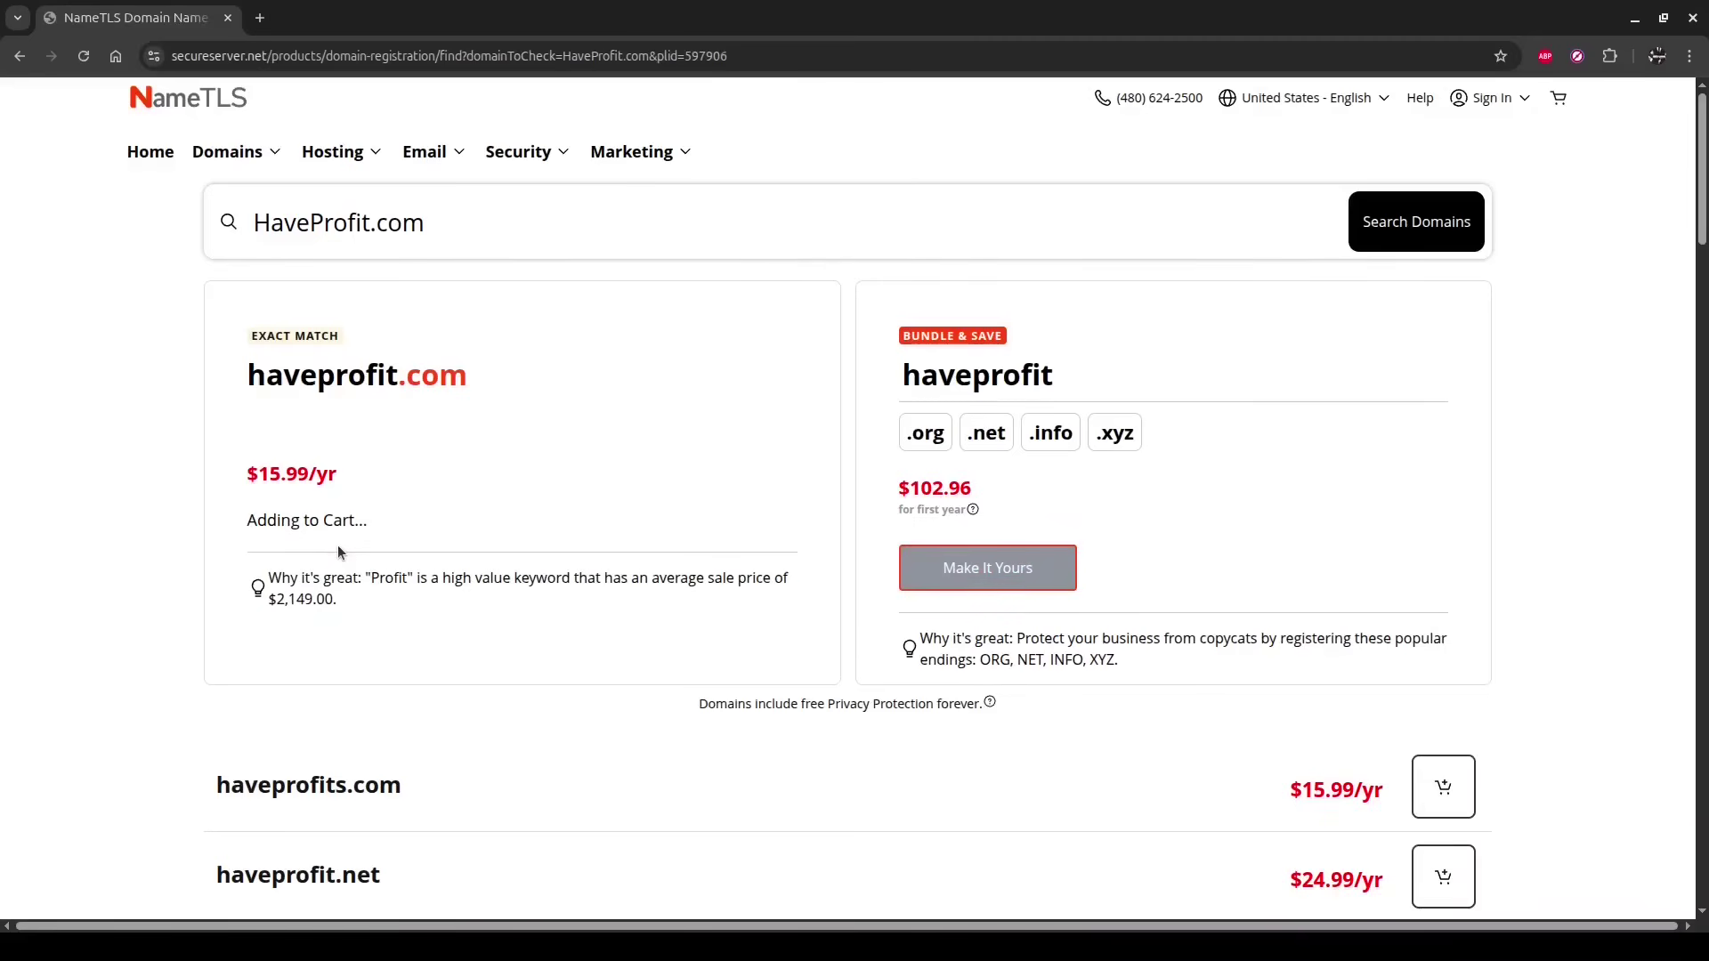
click(454, 157)
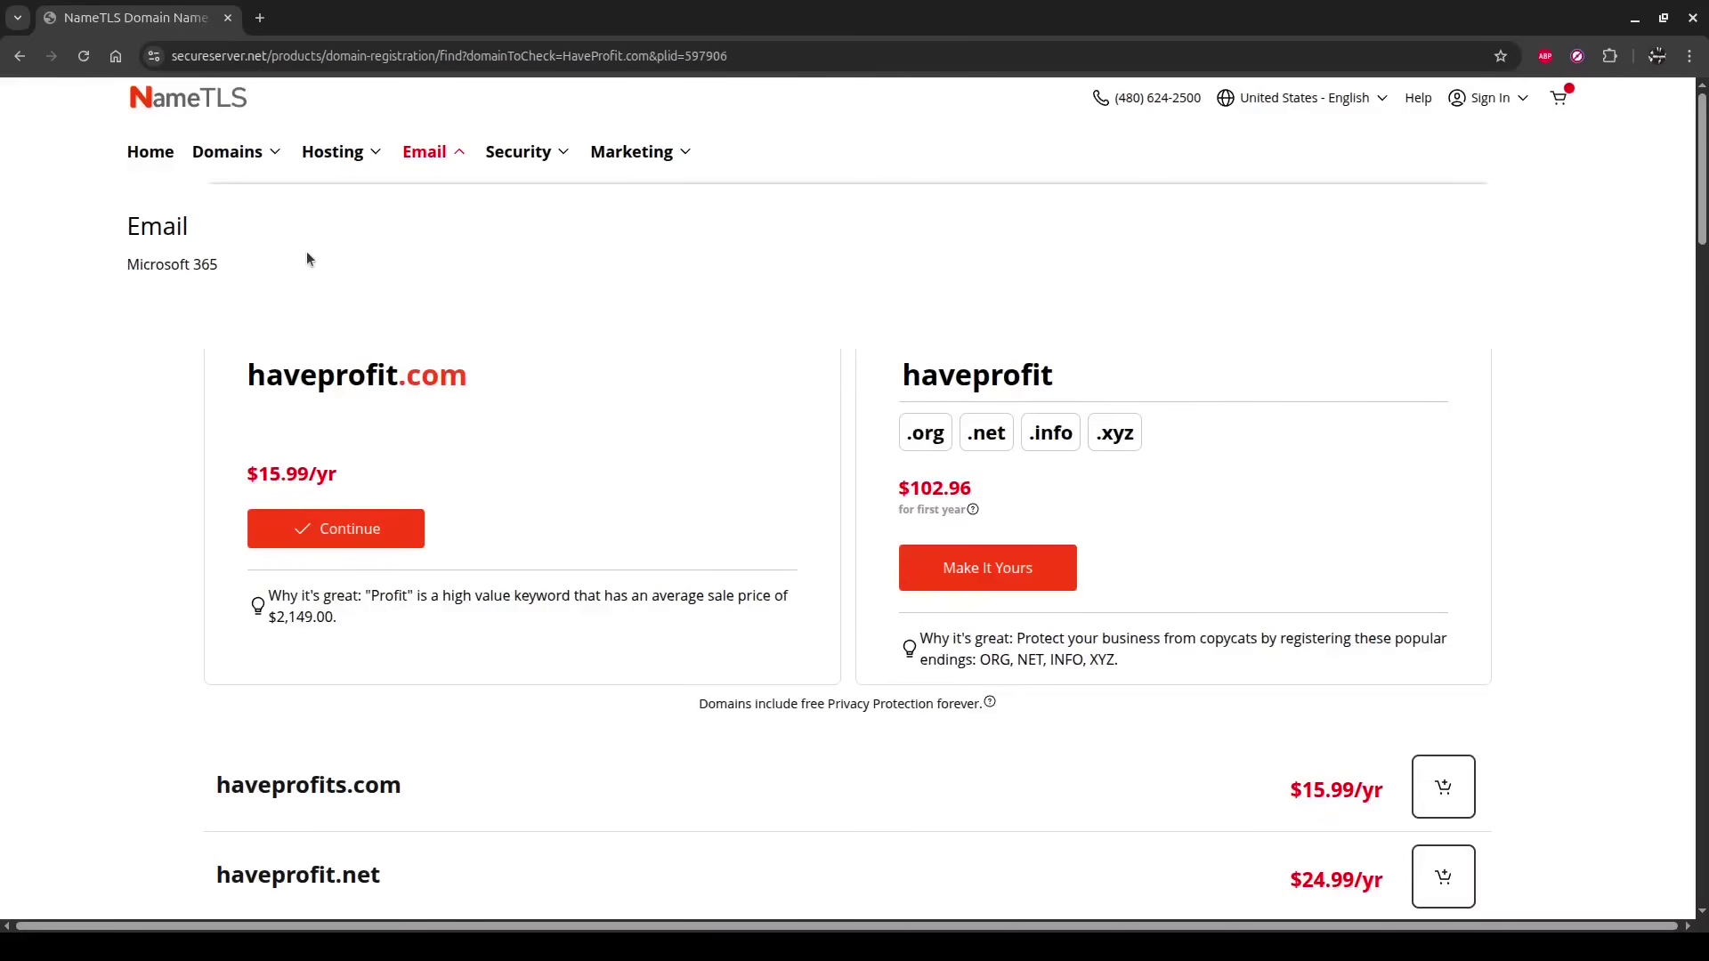
Add the Microsoft 365 Email Essentials plan at $6.99/month to the cart
click(189, 275)
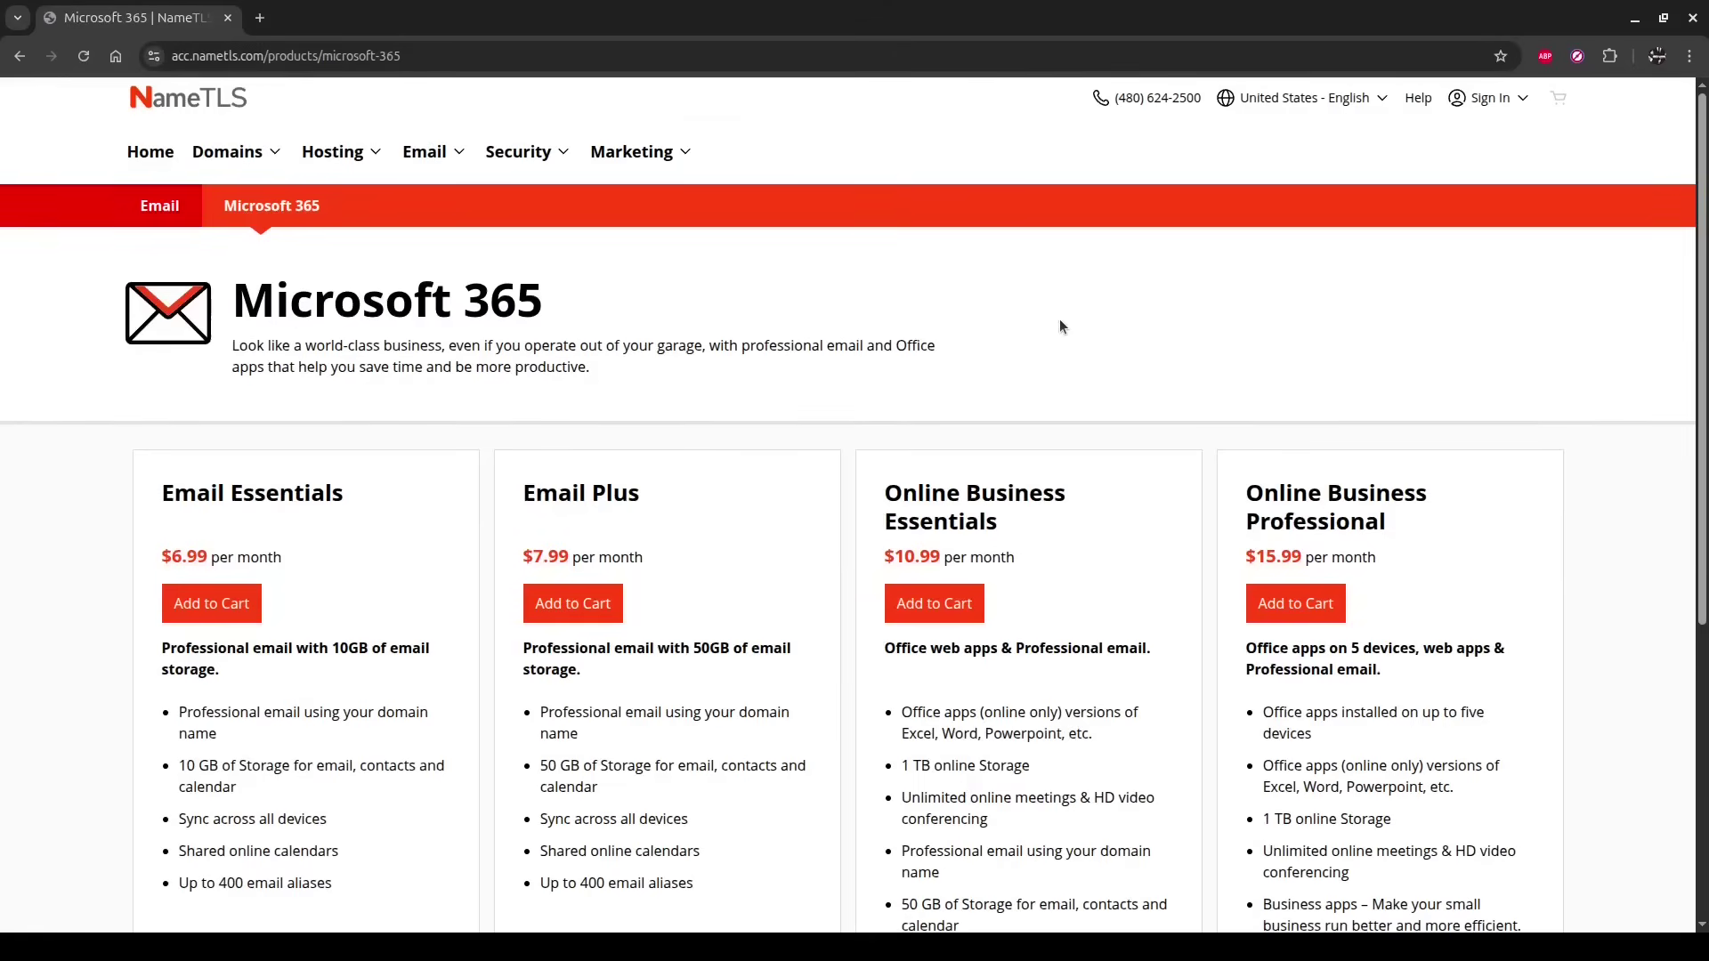
scroll(979, 334, down, 2)
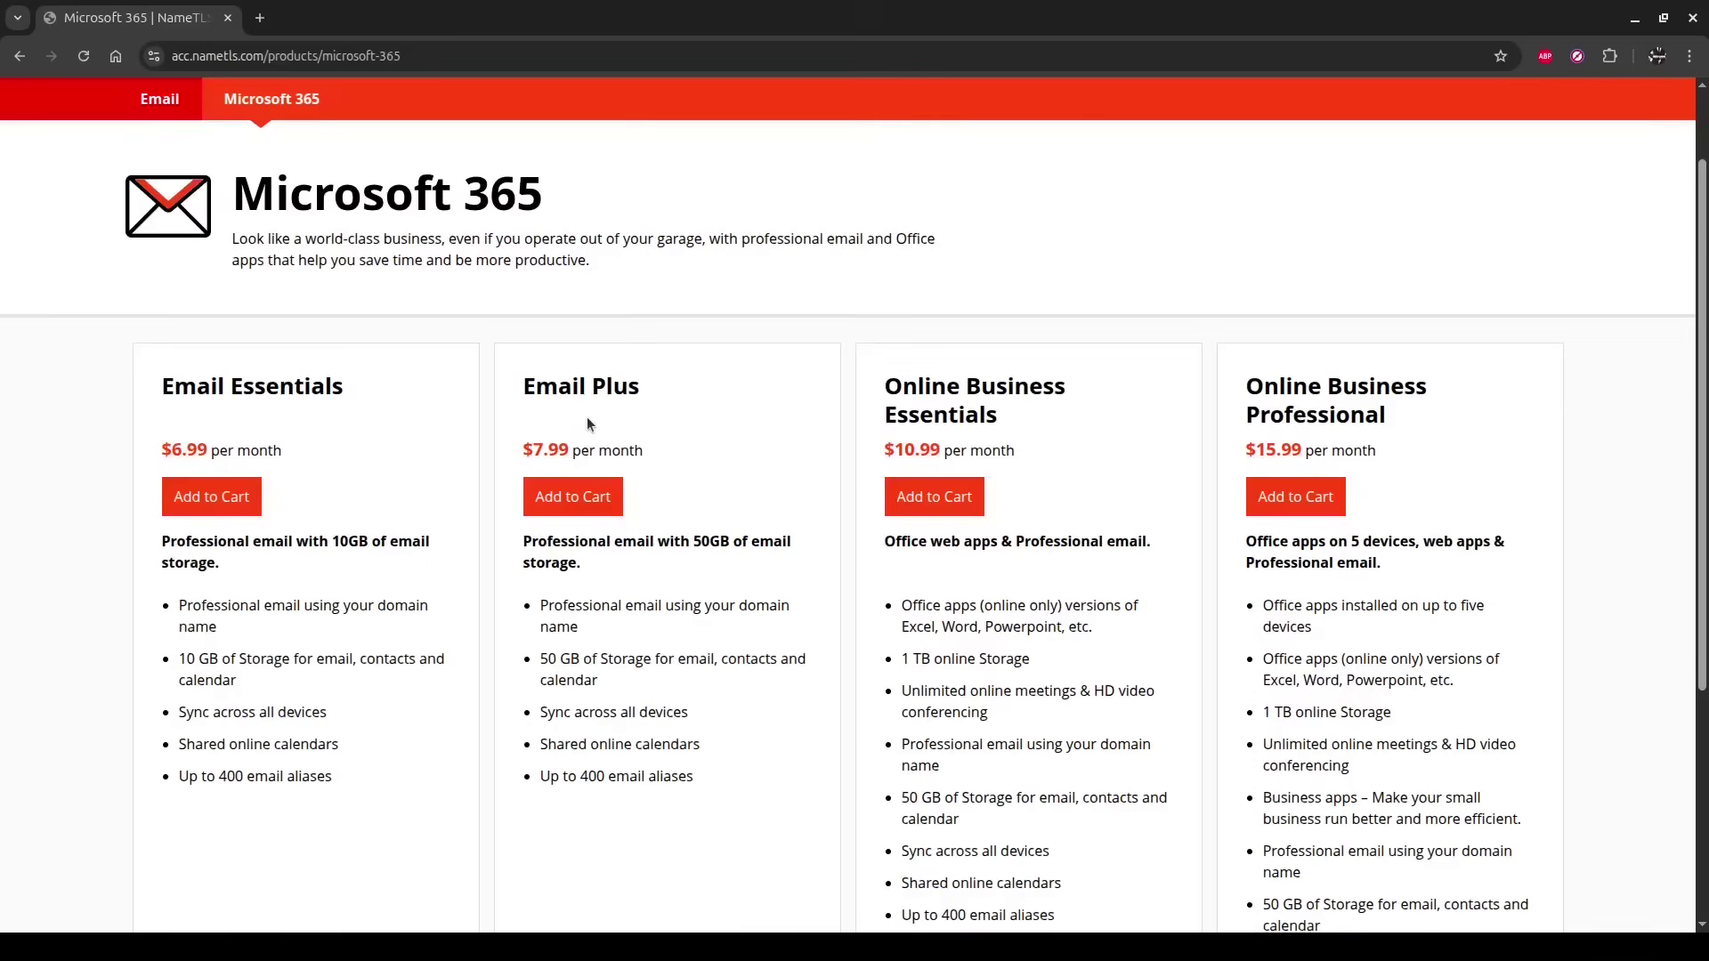
click(211, 496)
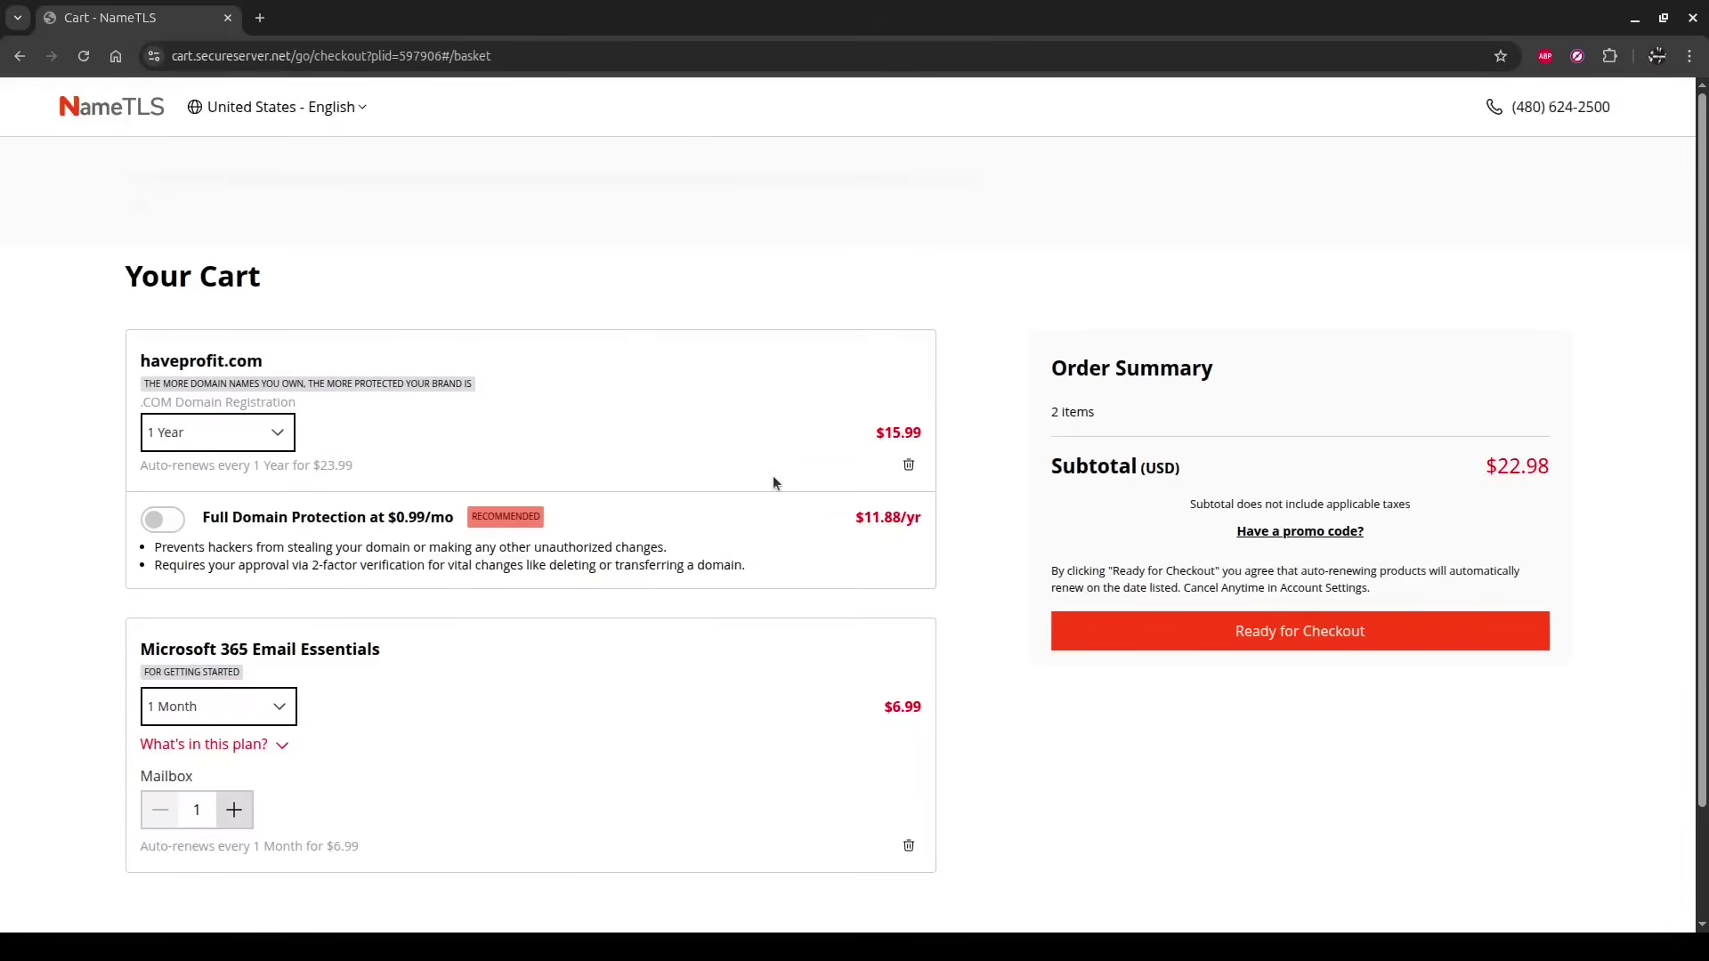
Add Full Domain Protection, create the account and save billing to complete the $35.63 order
click(163, 522)
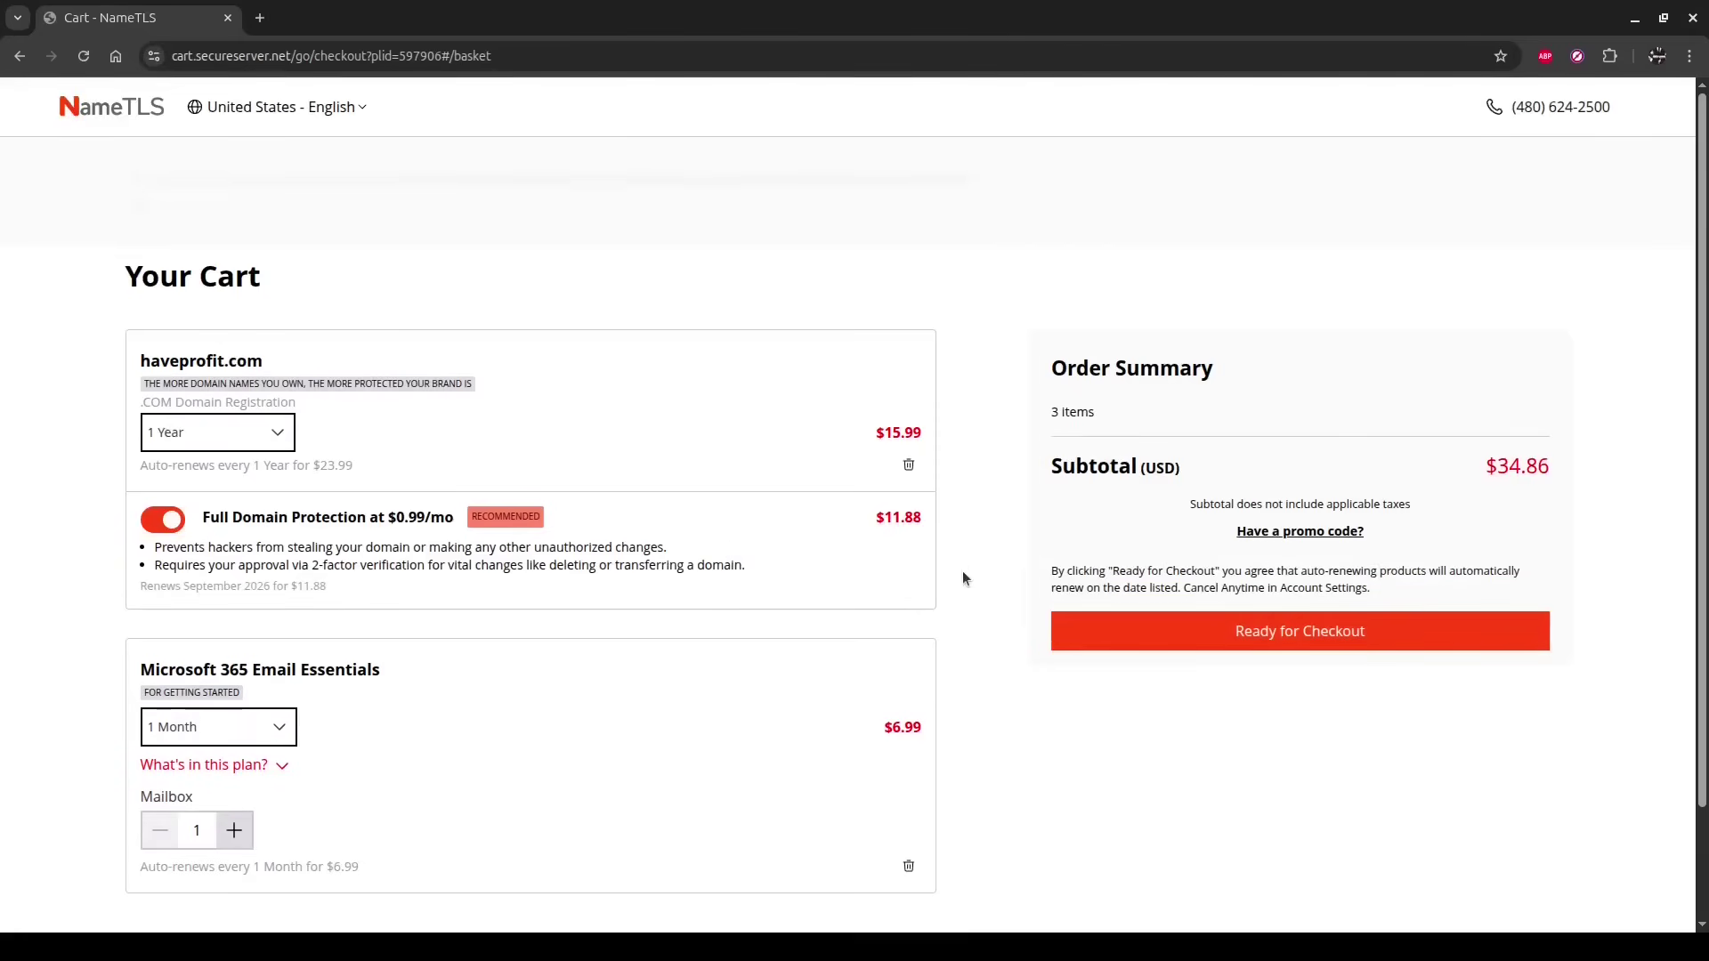
click(1247, 633)
click(646, 779)
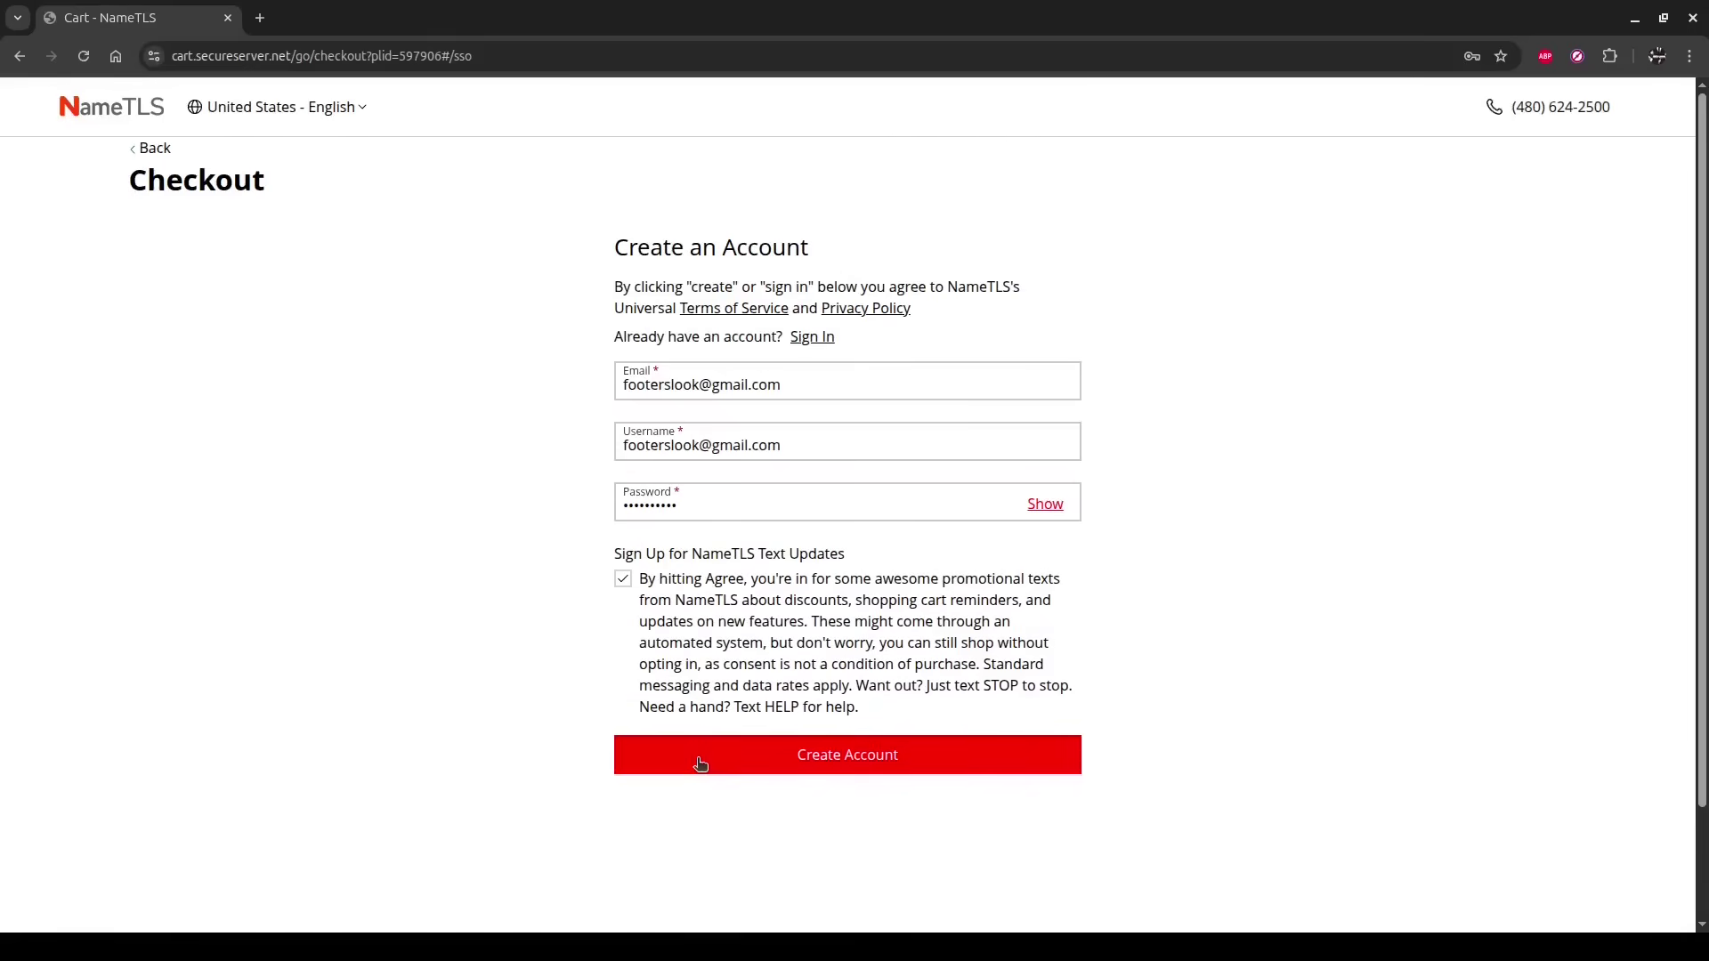
click(701, 764)
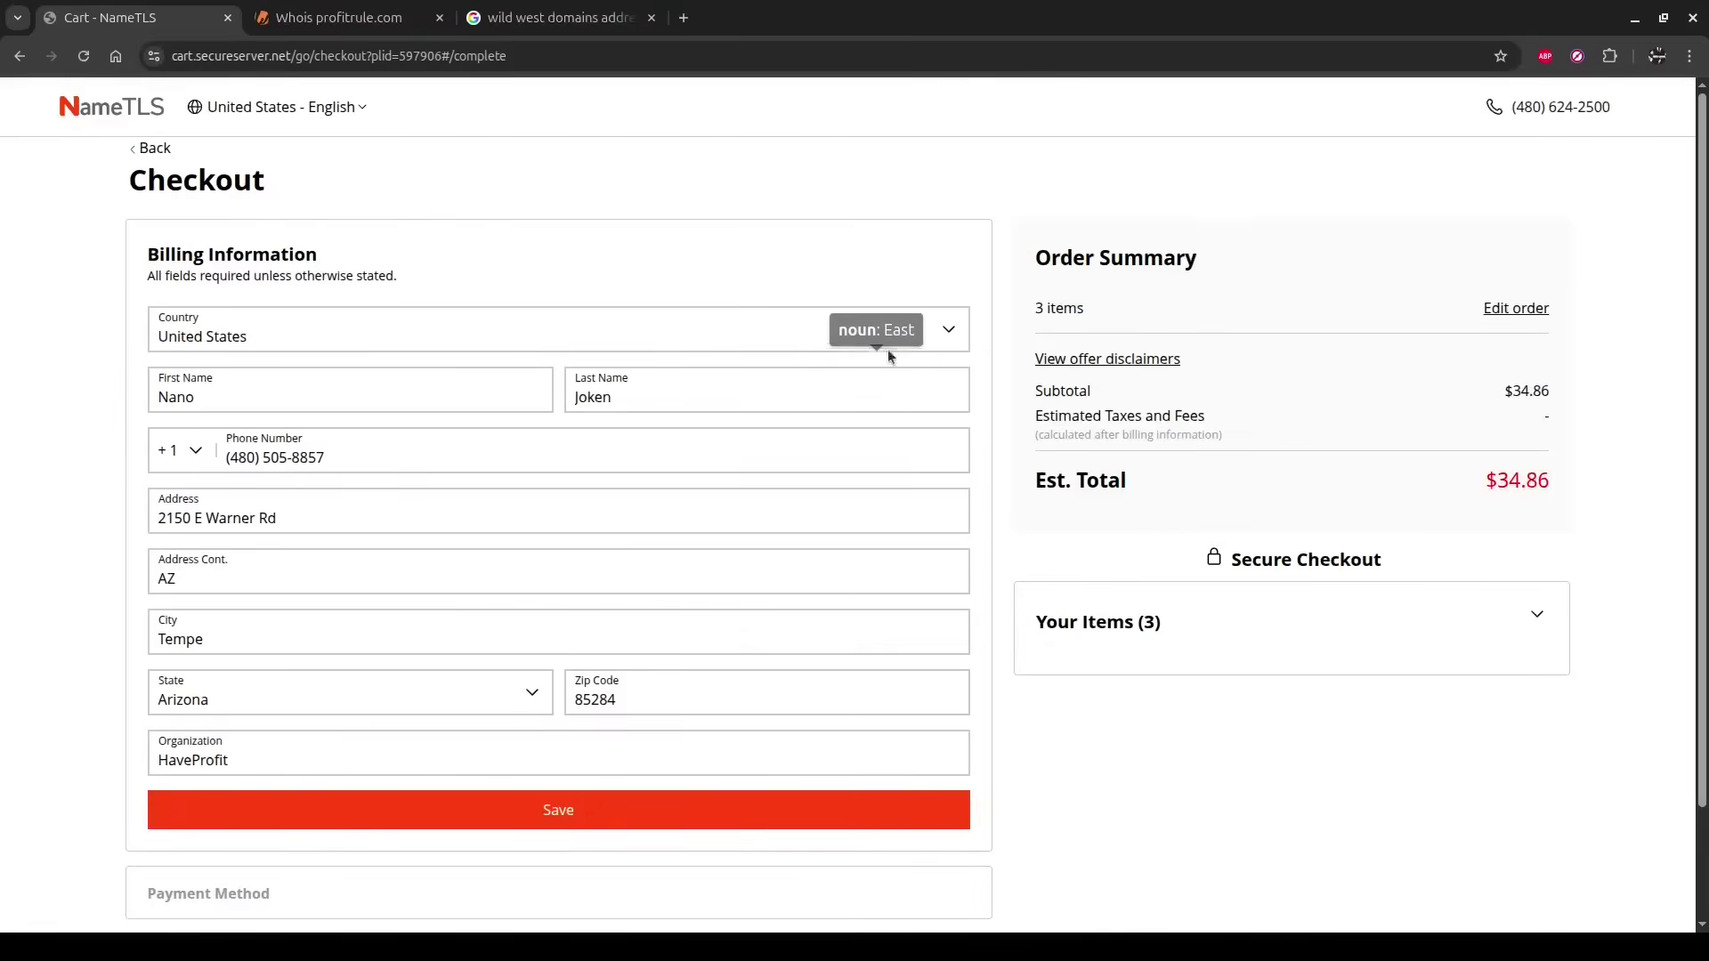
click(563, 806)
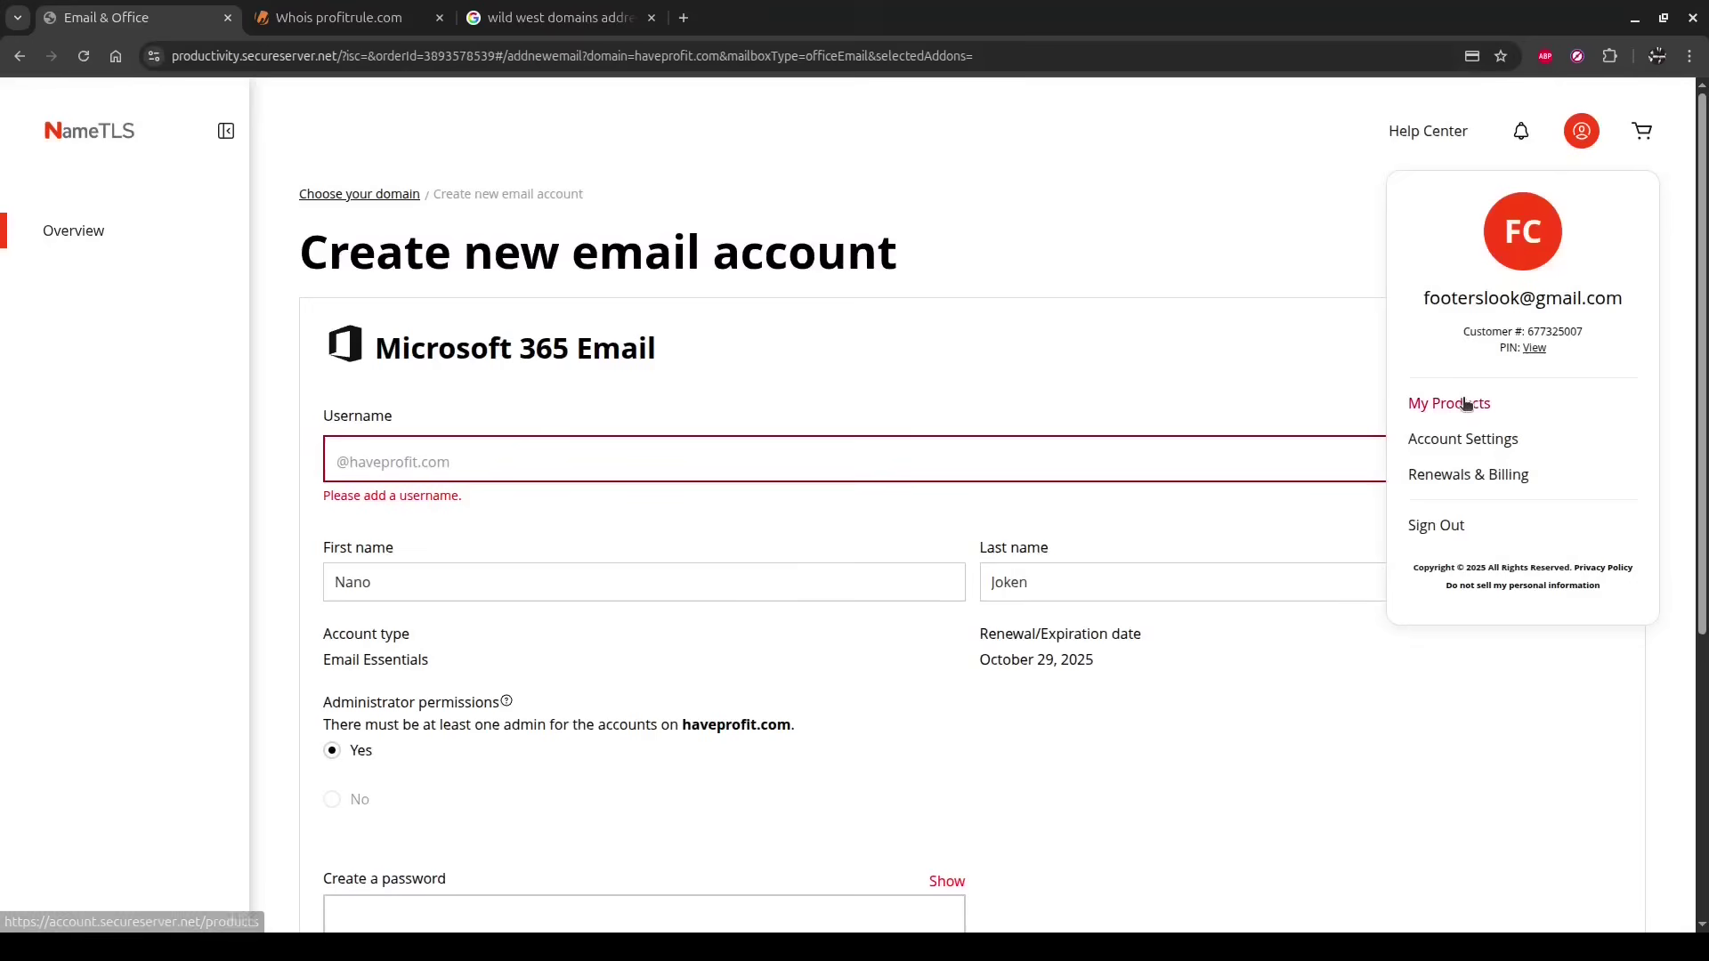
click(1466, 402)
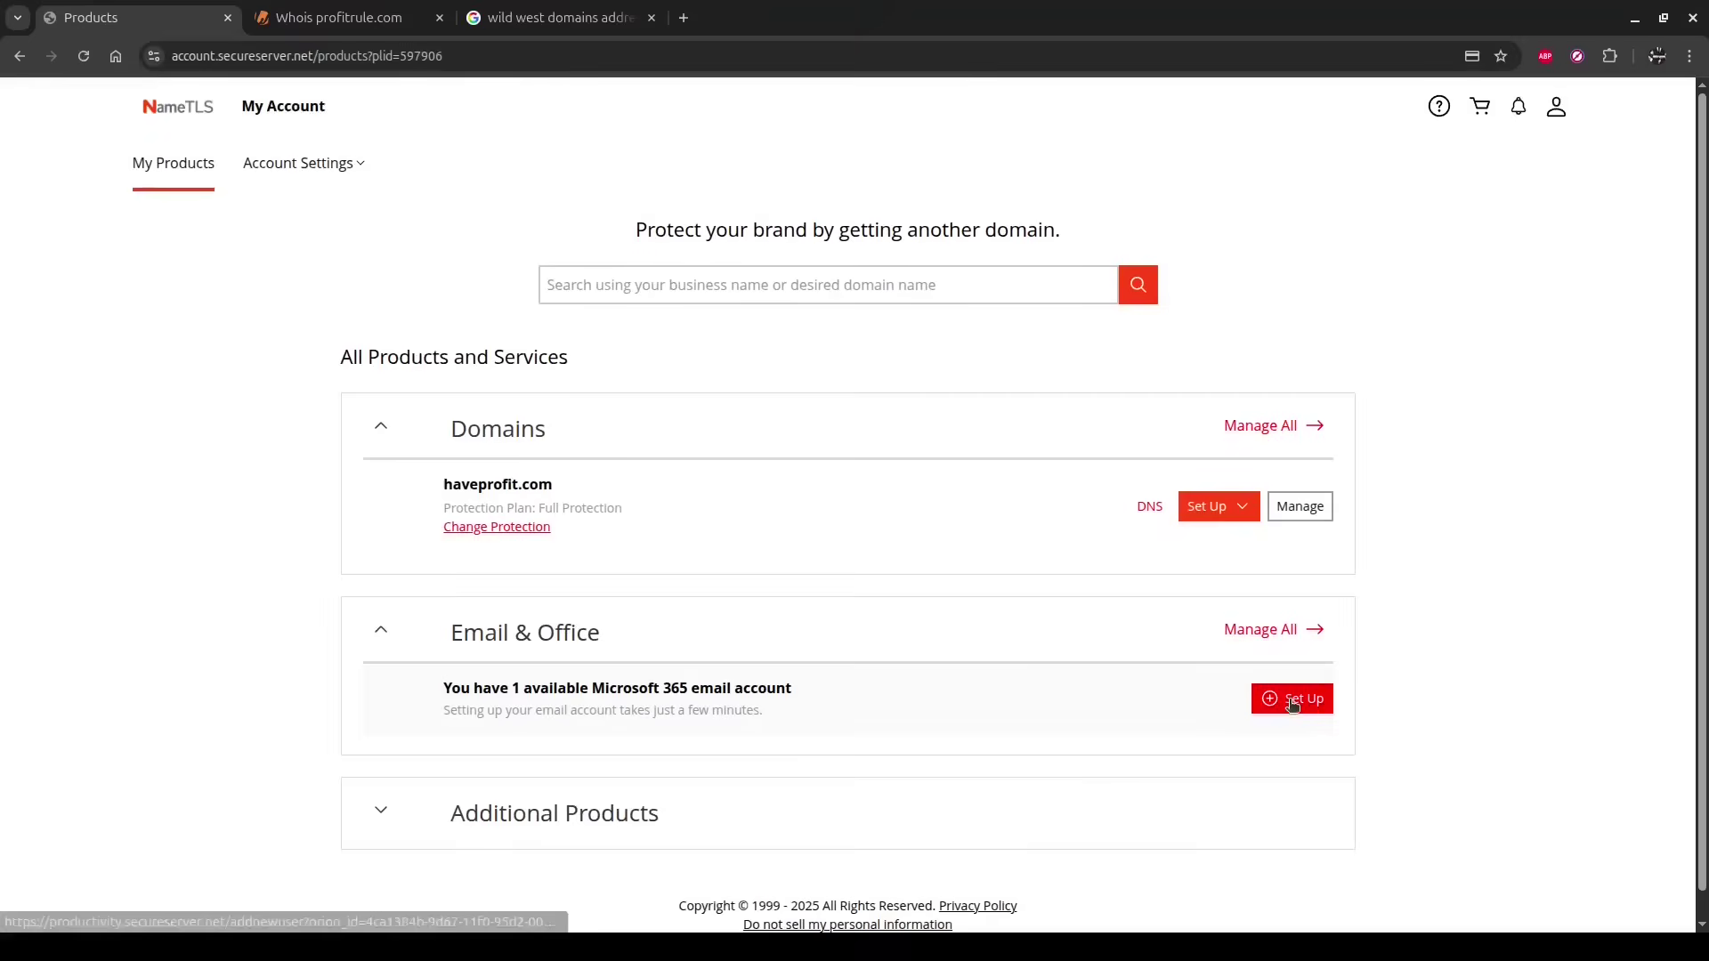
click(1291, 701)
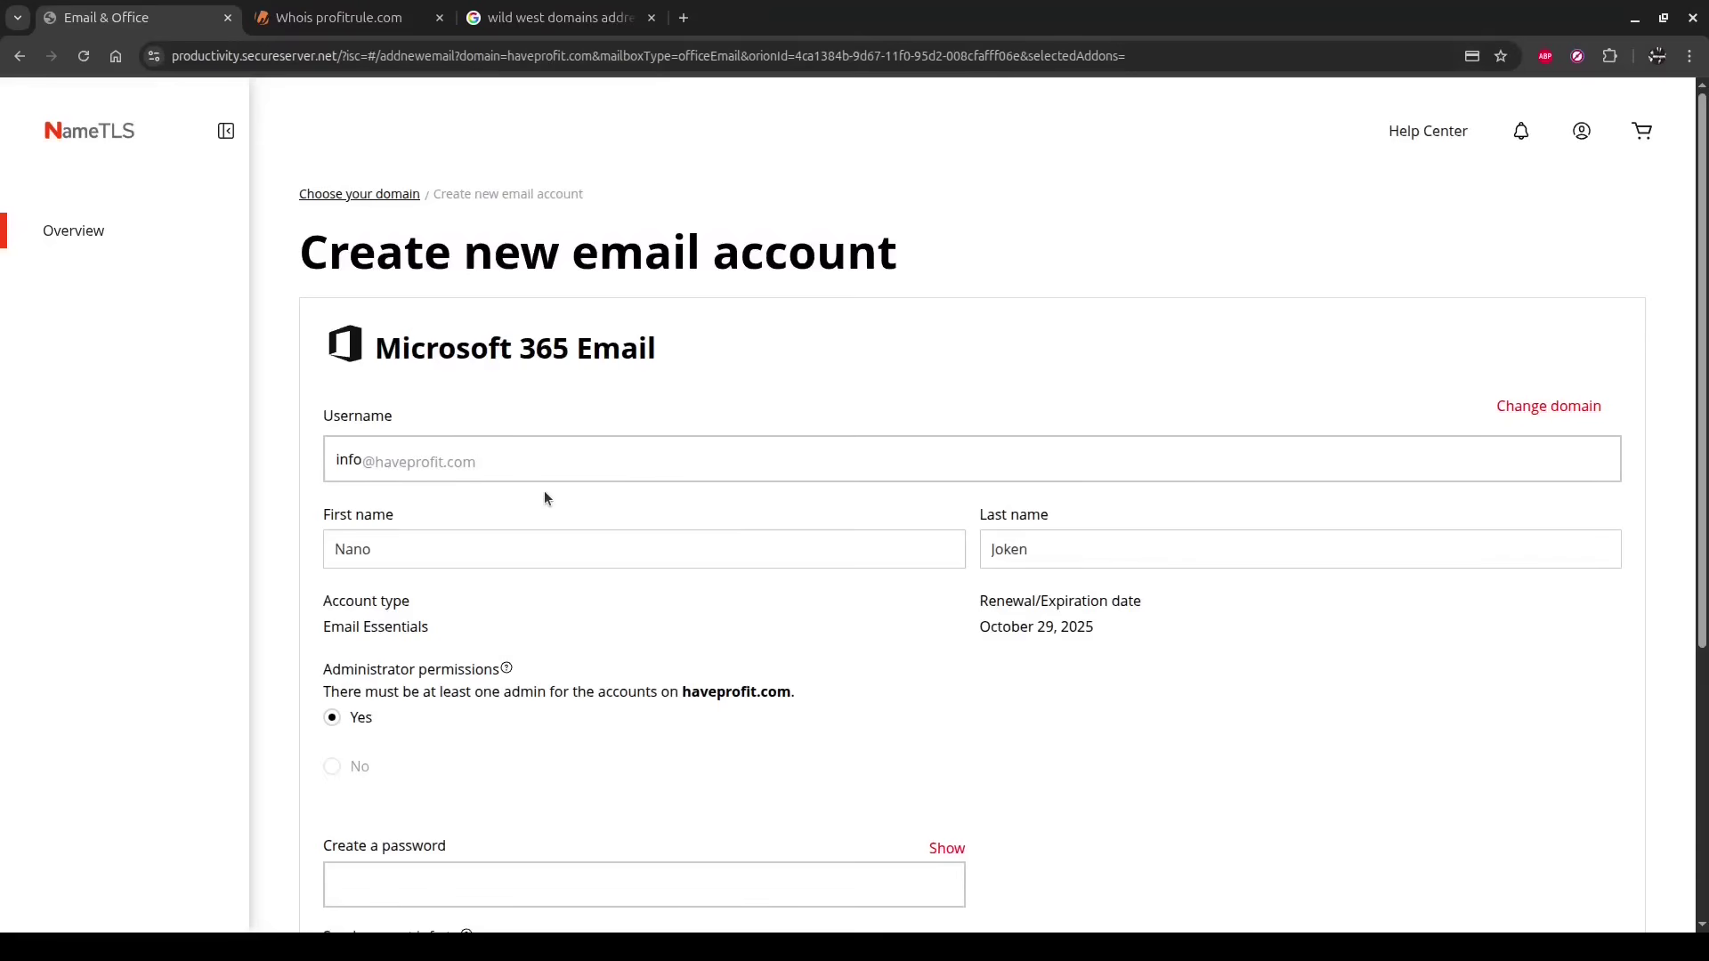
scroll(545, 497, down, 3)
click(371, 860)
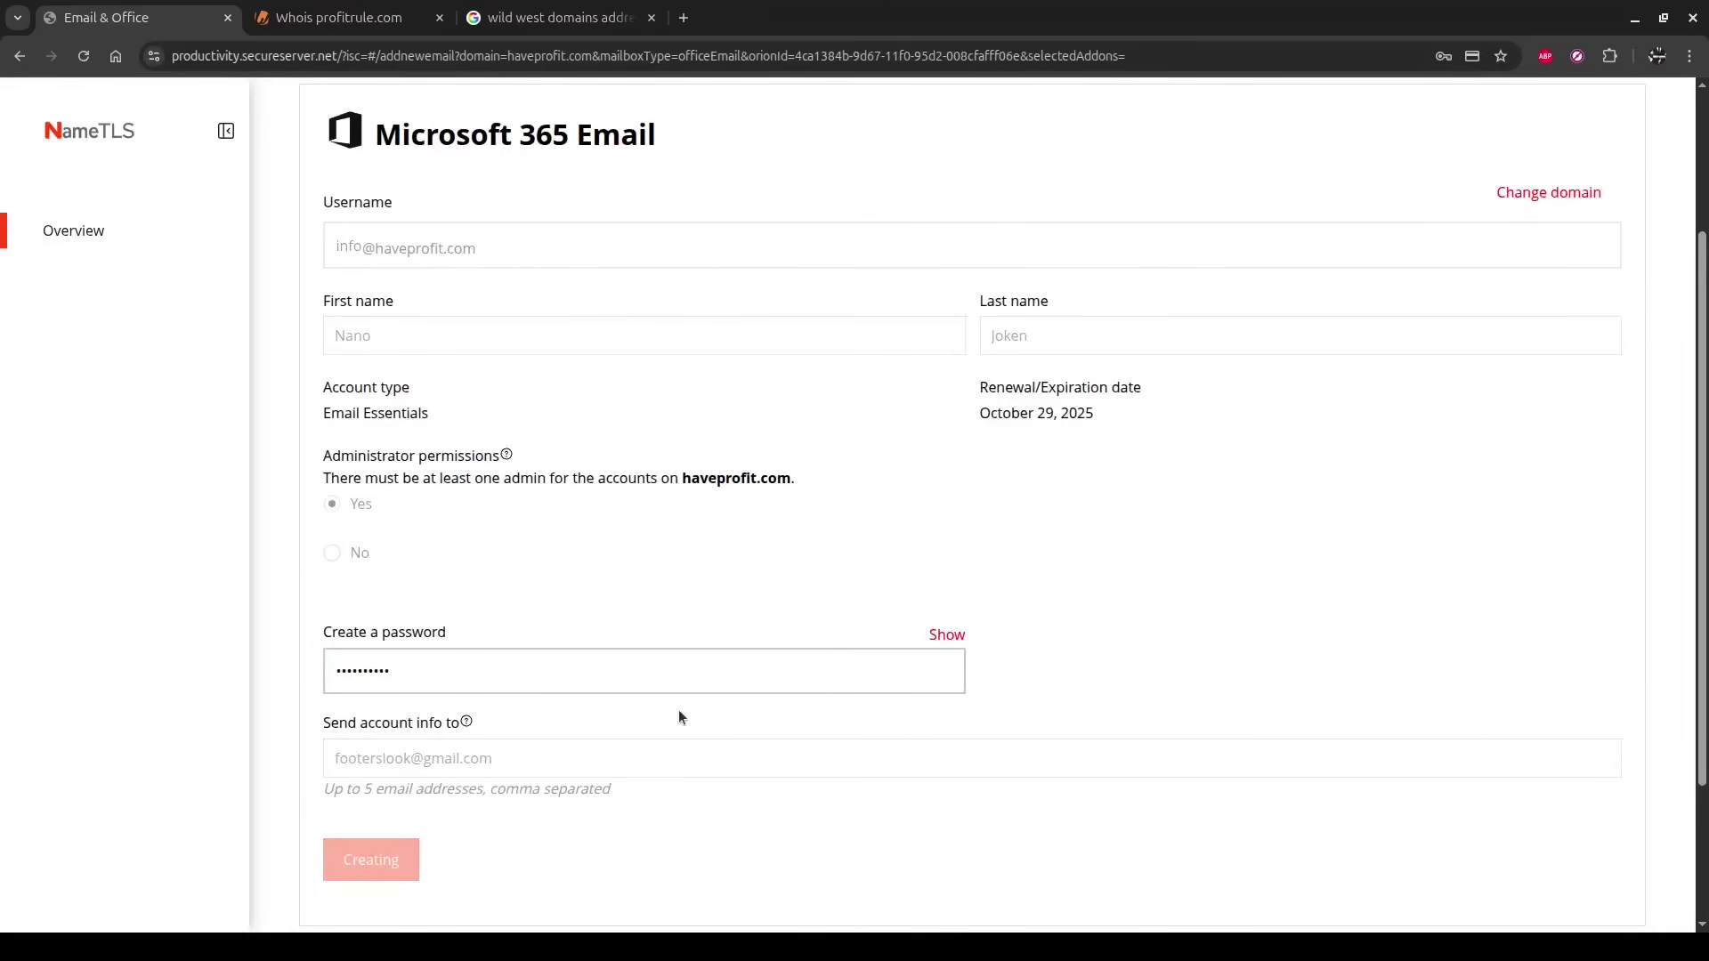
scroll(679, 709, up, 1)
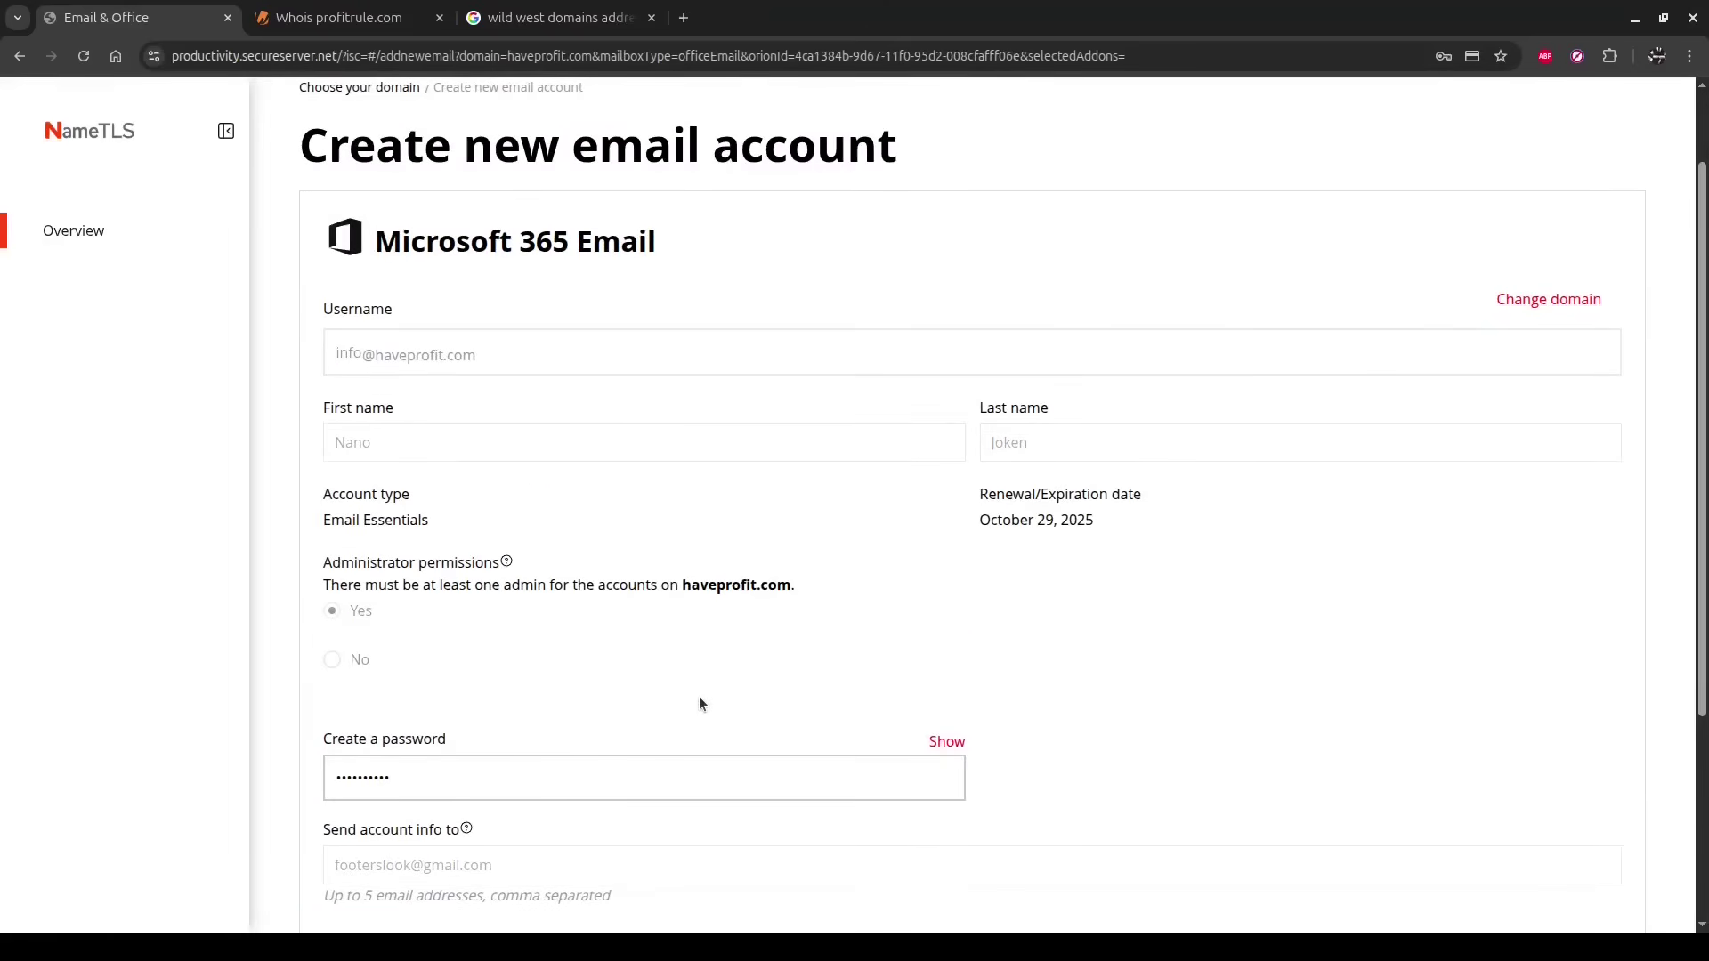
Recheck the haveprofit.com DNS settings from the new mailbox's management page
click(1611, 694)
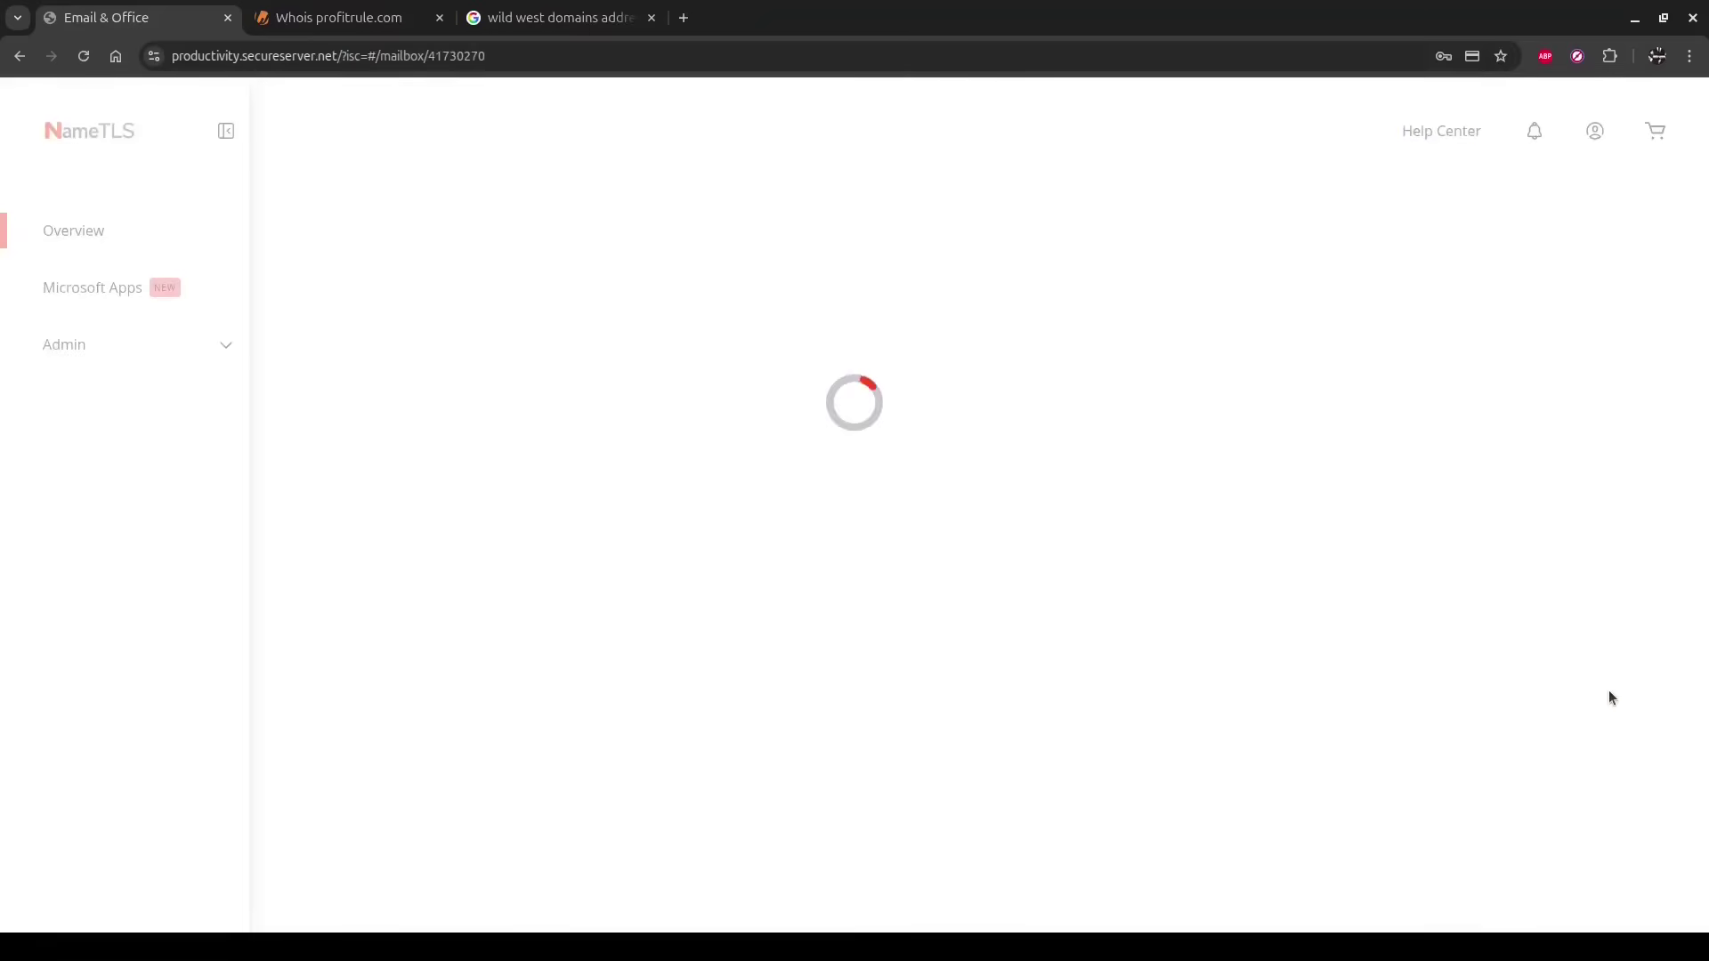
click(1242, 758)
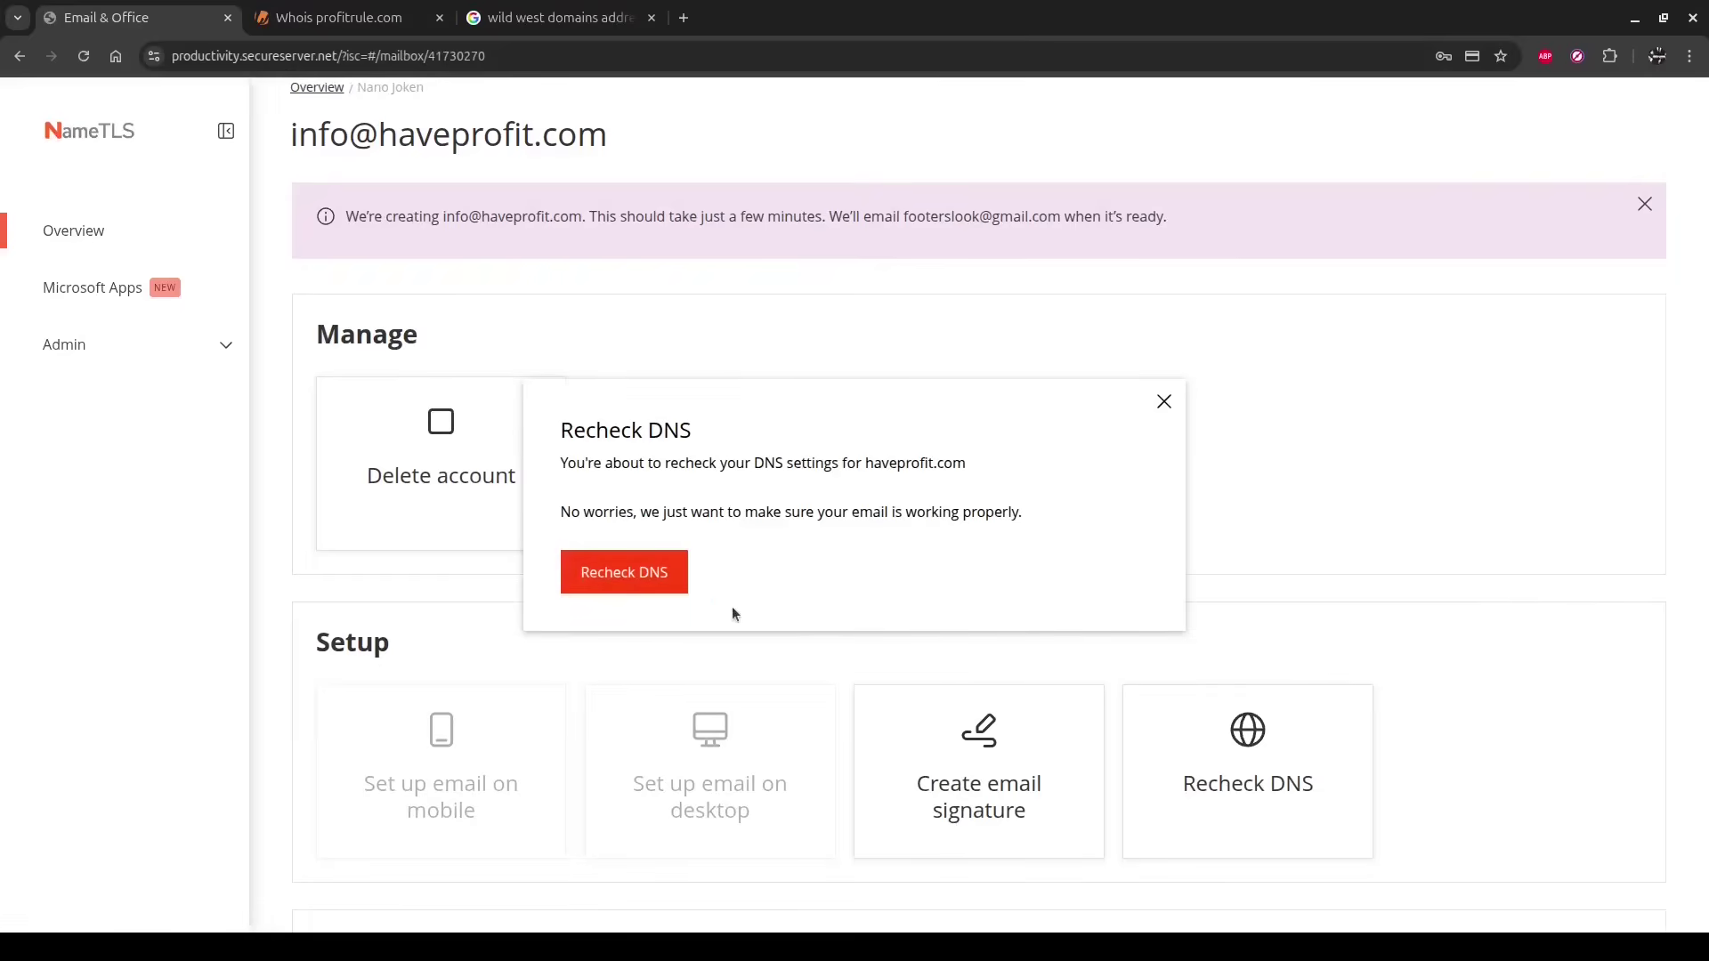
click(658, 580)
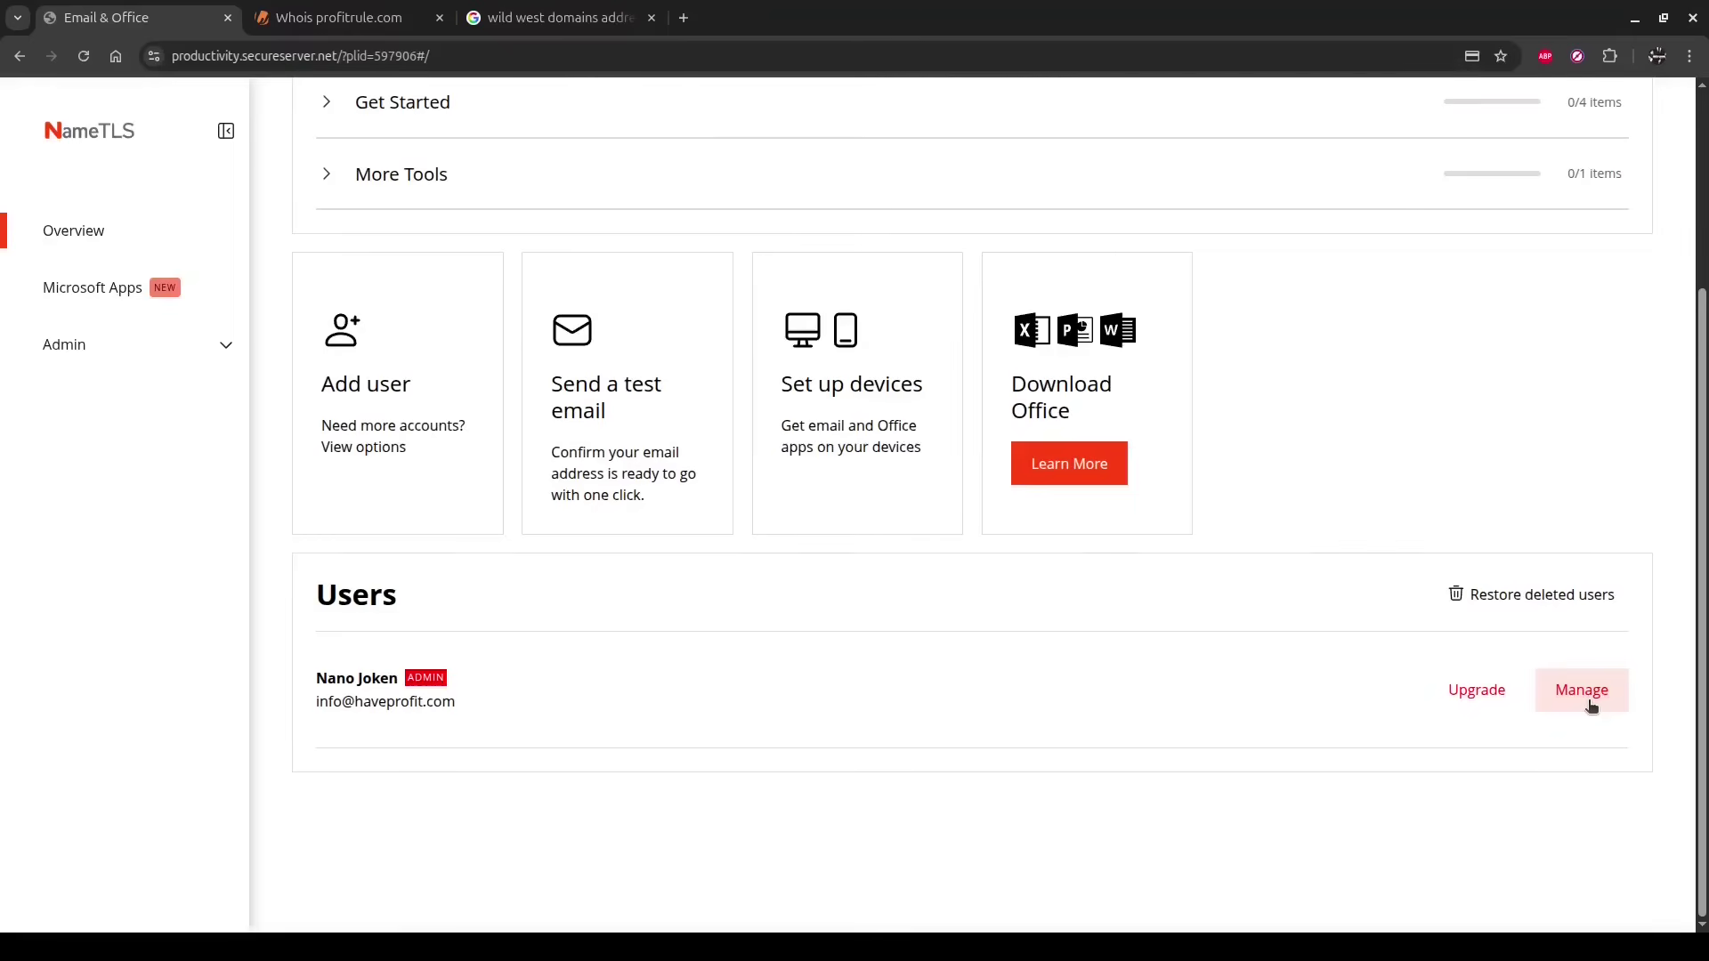
click(1581, 691)
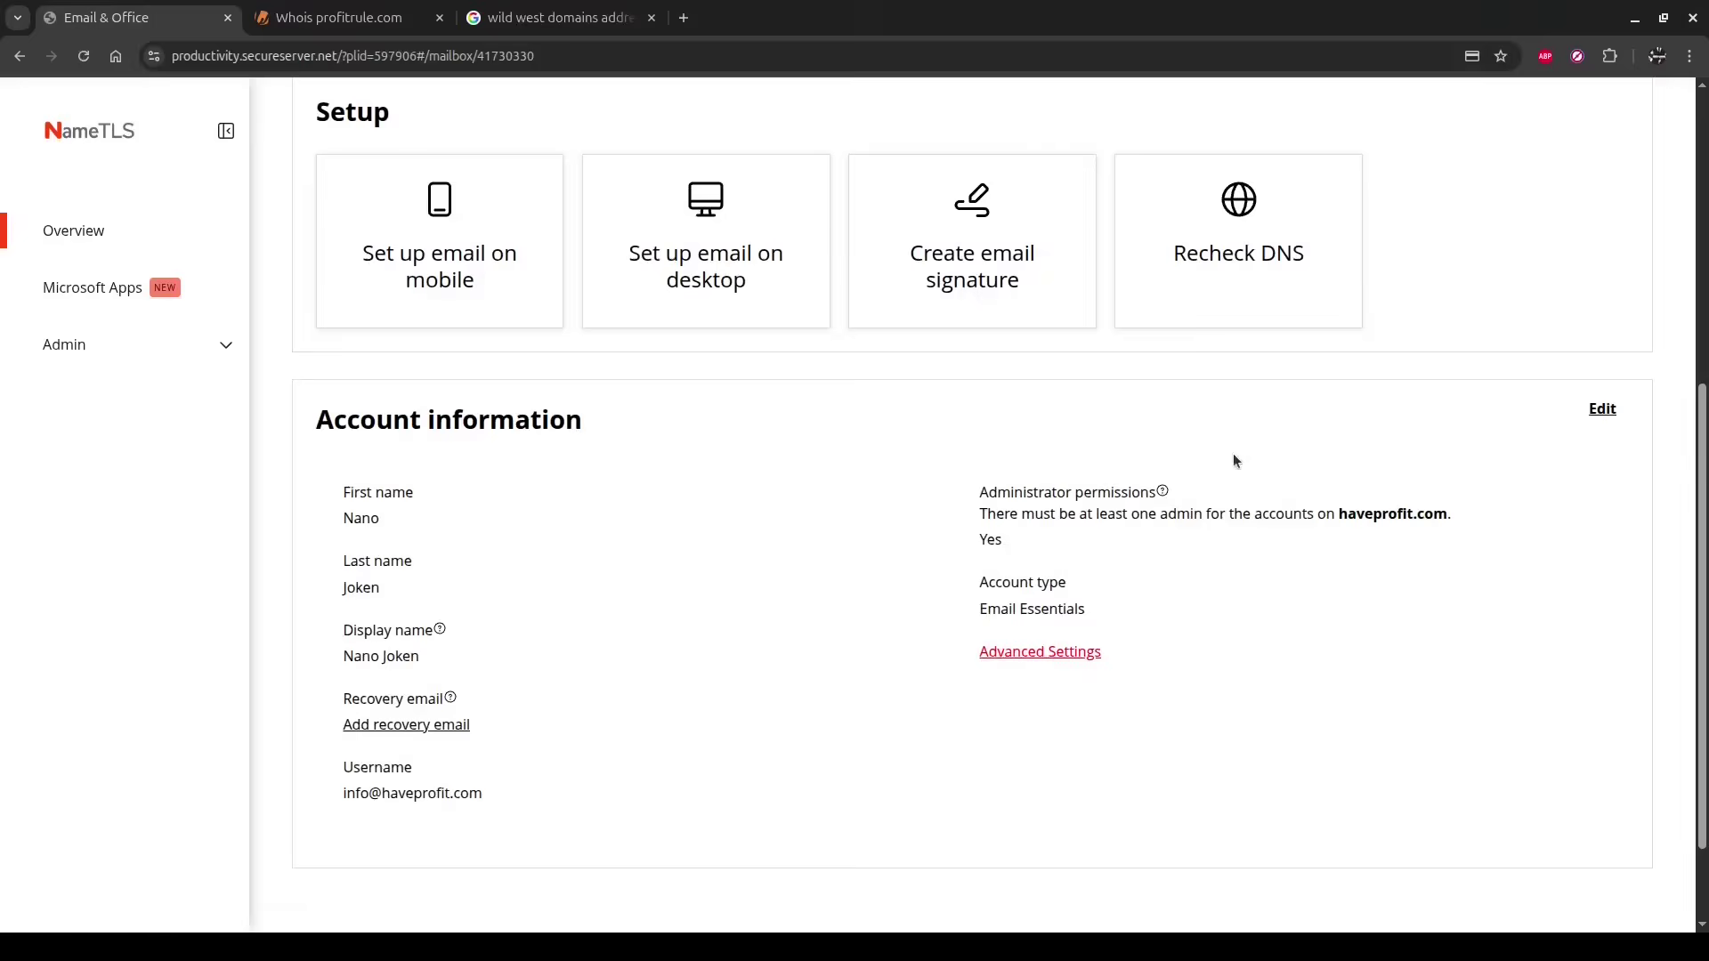
click(1602, 410)
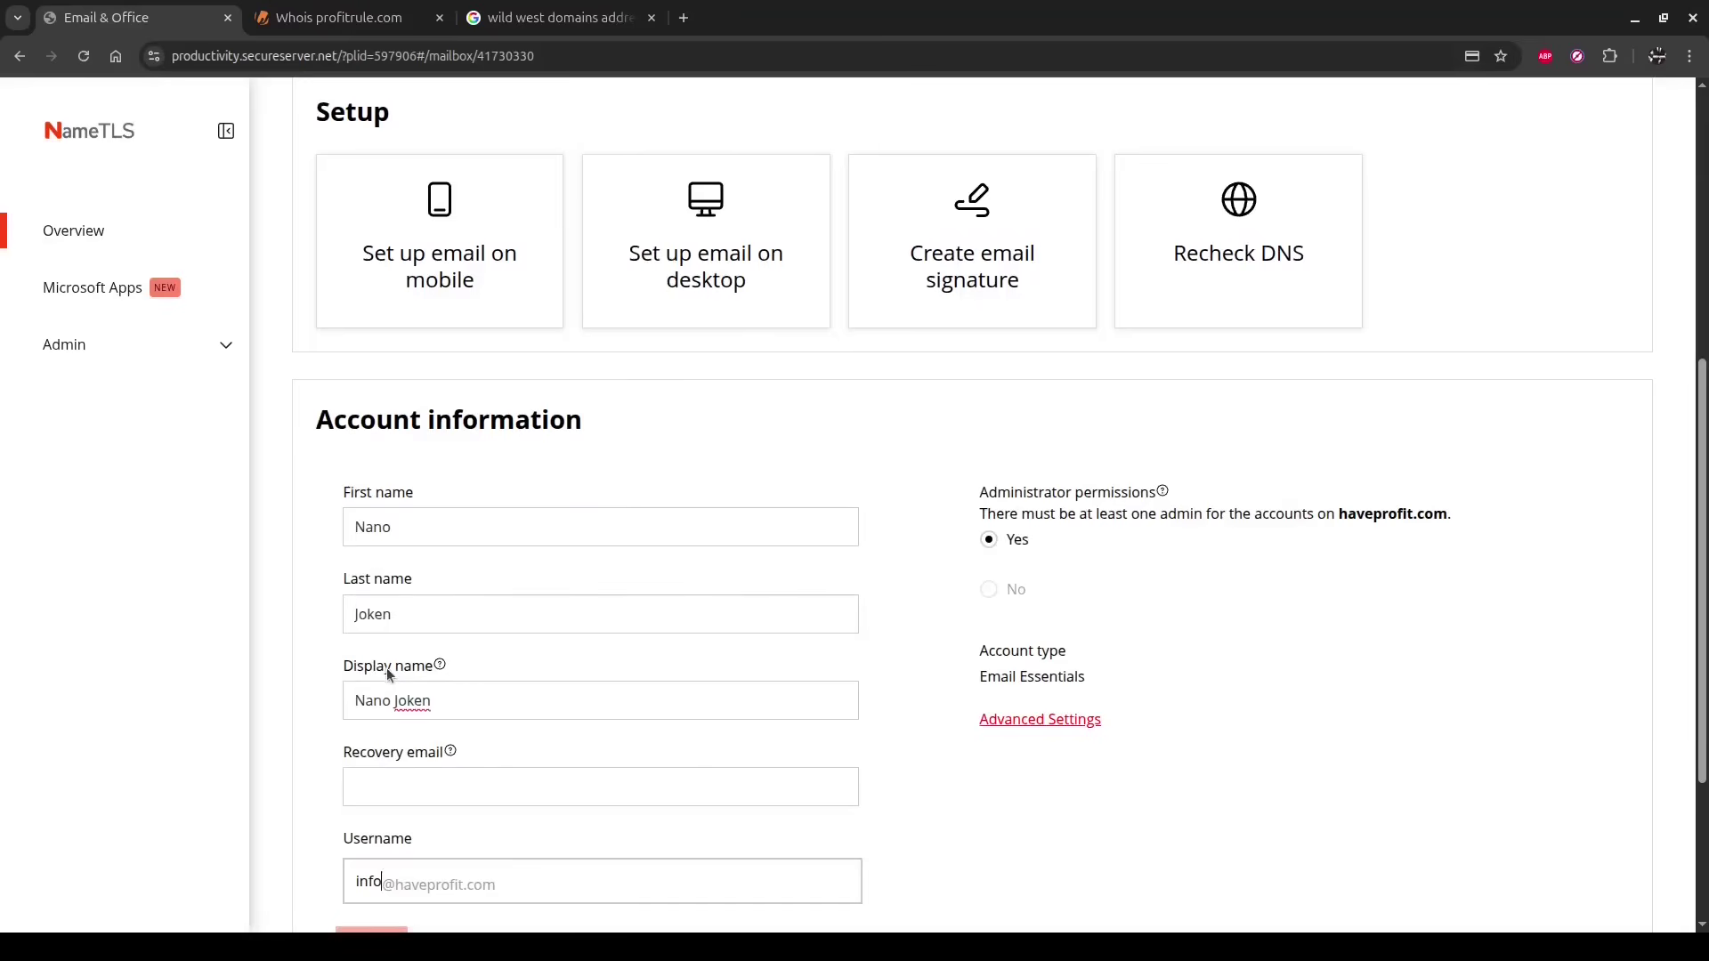
click(439, 666)
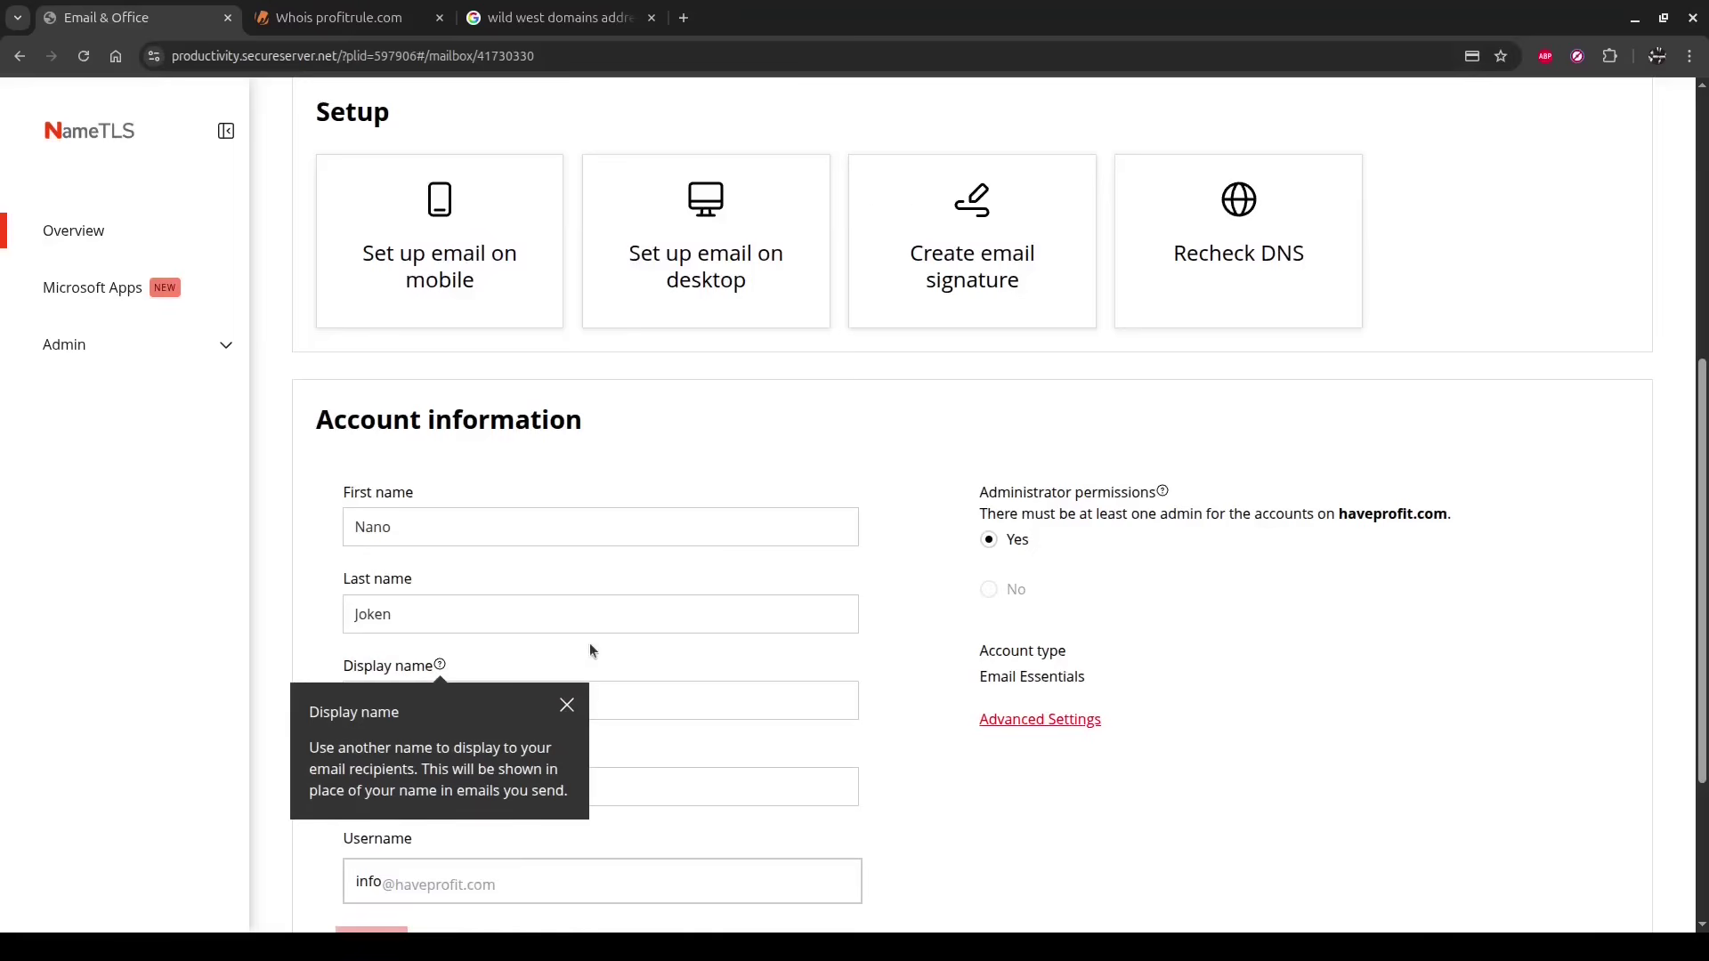
click(506, 693)
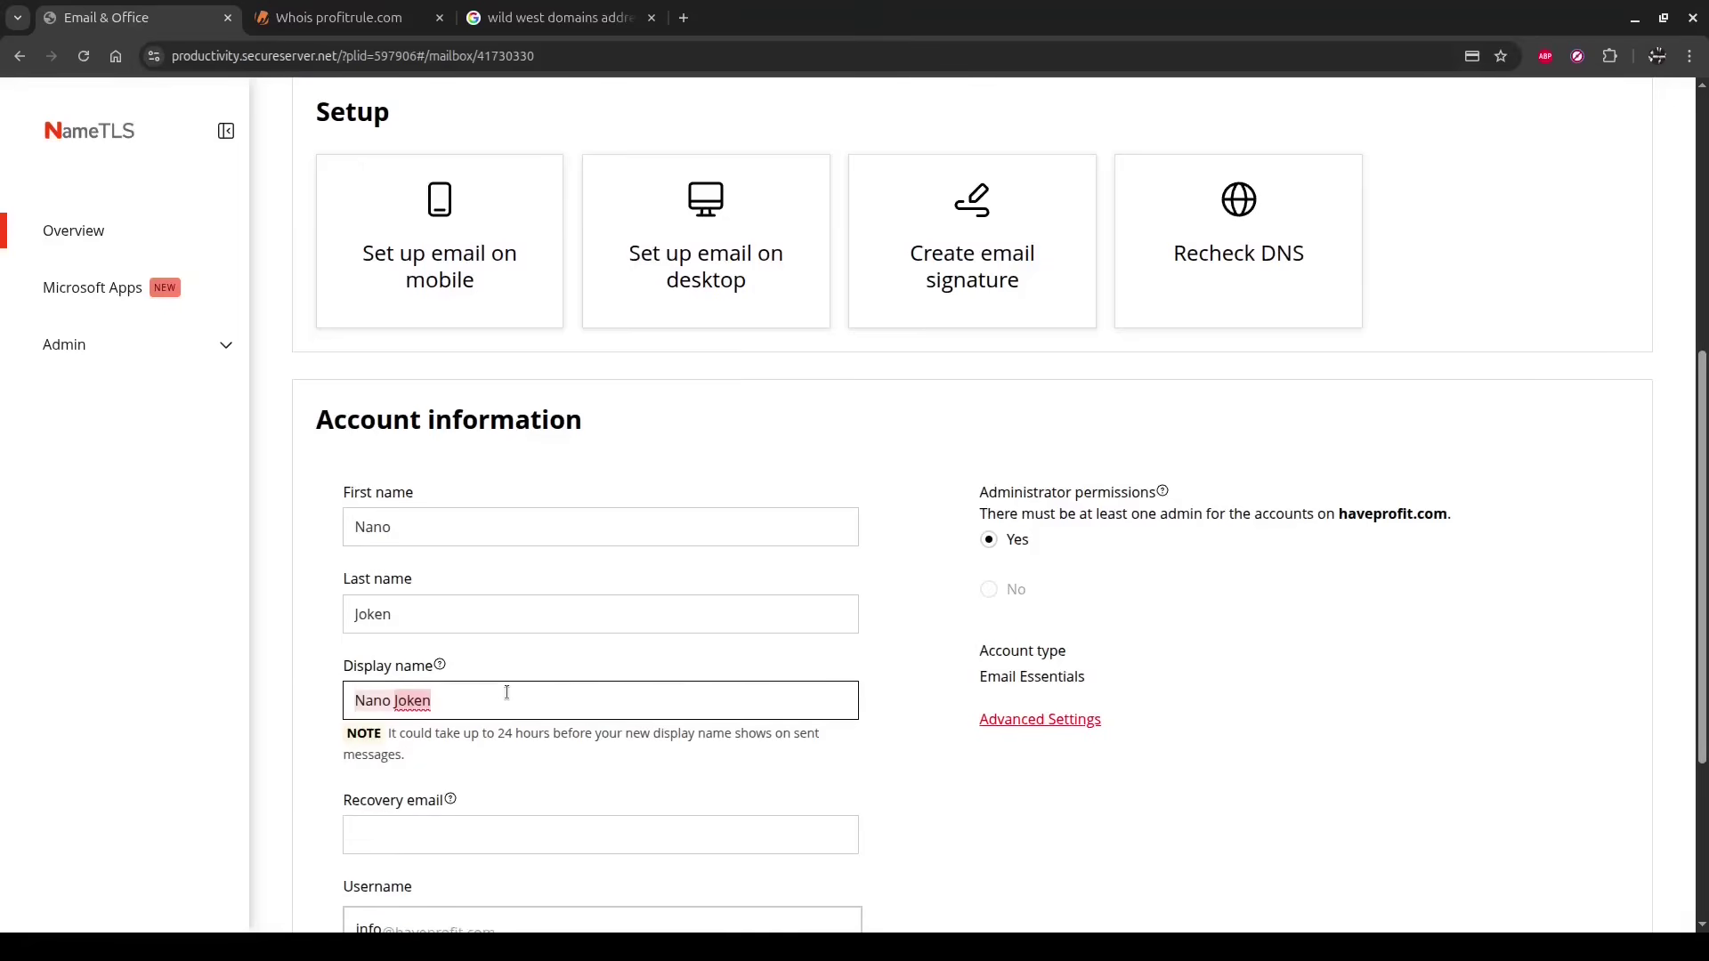
text(Ha)
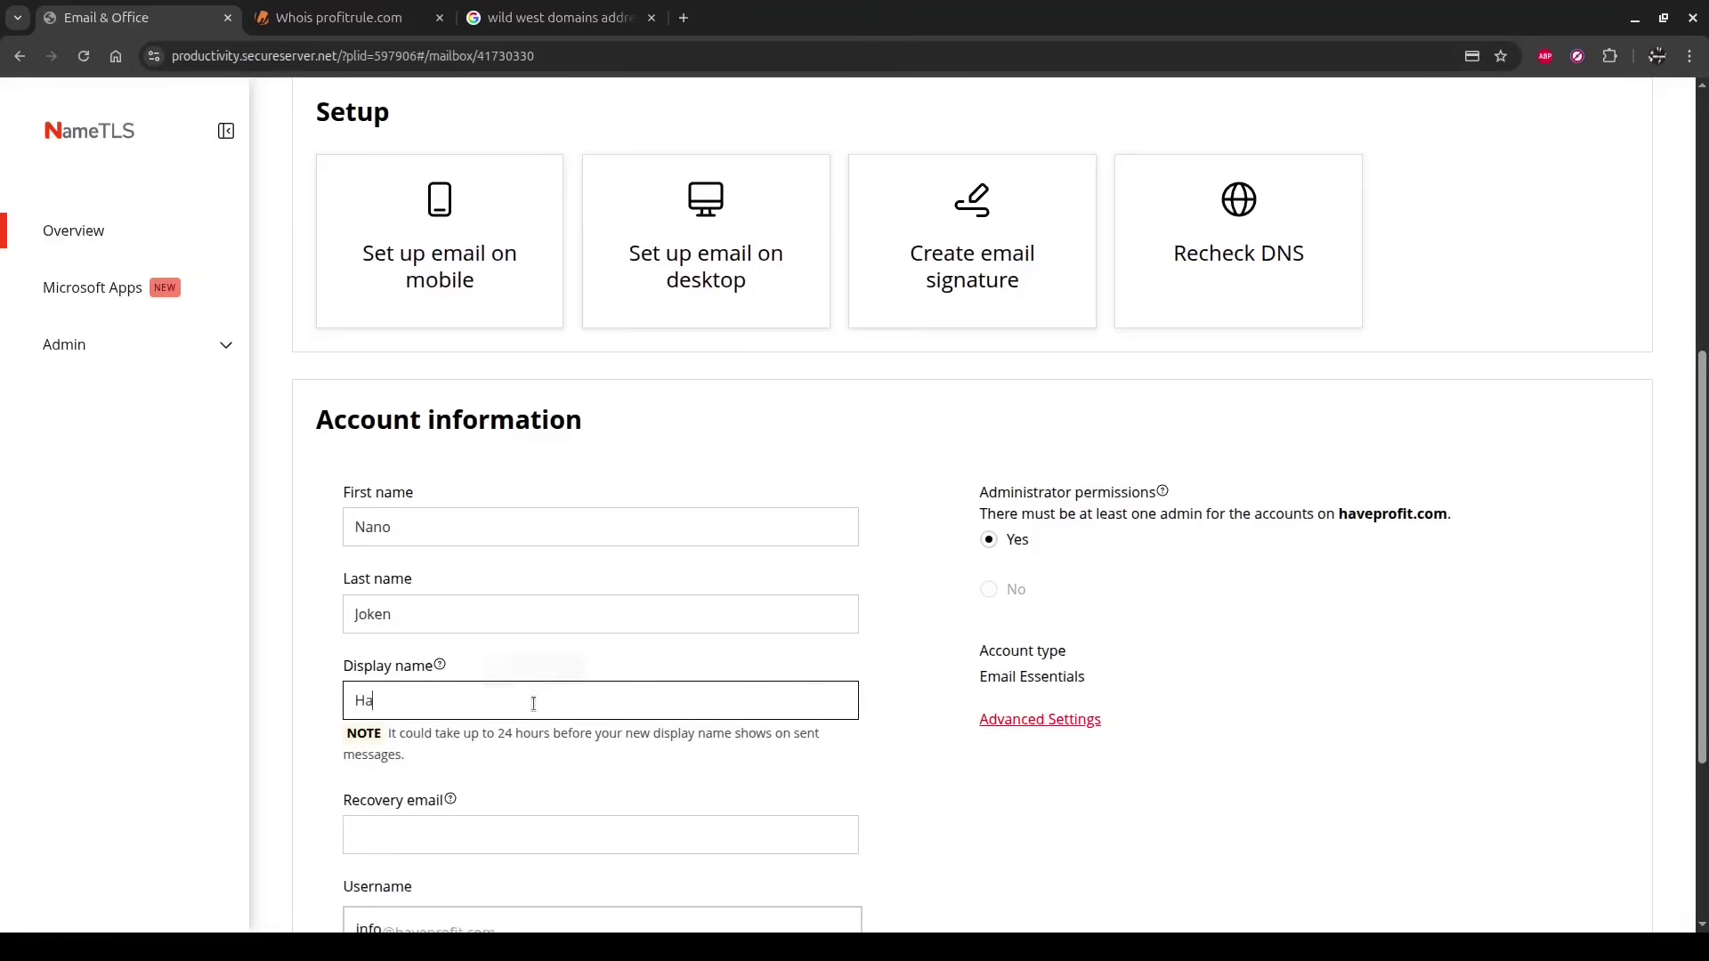
text(ve Pr)
text(ofit)
click(860, 664)
scroll(860, 664, down, 2)
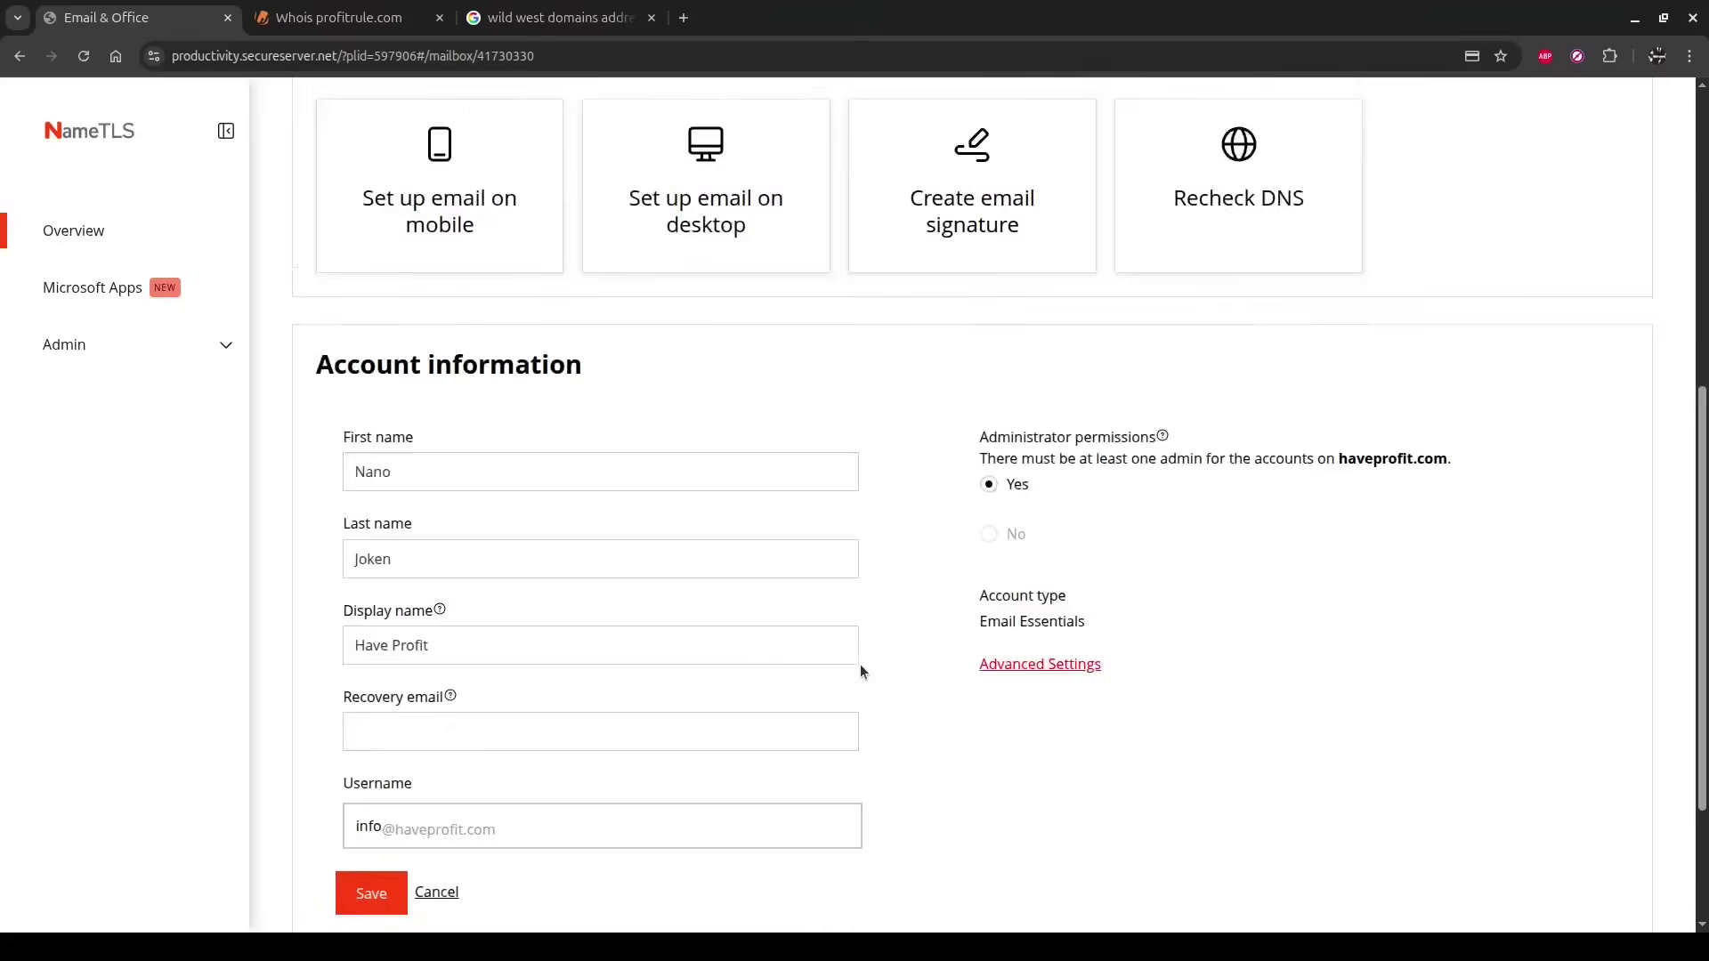
Save the new display name and browse the Microsoft Apps page
click(371, 735)
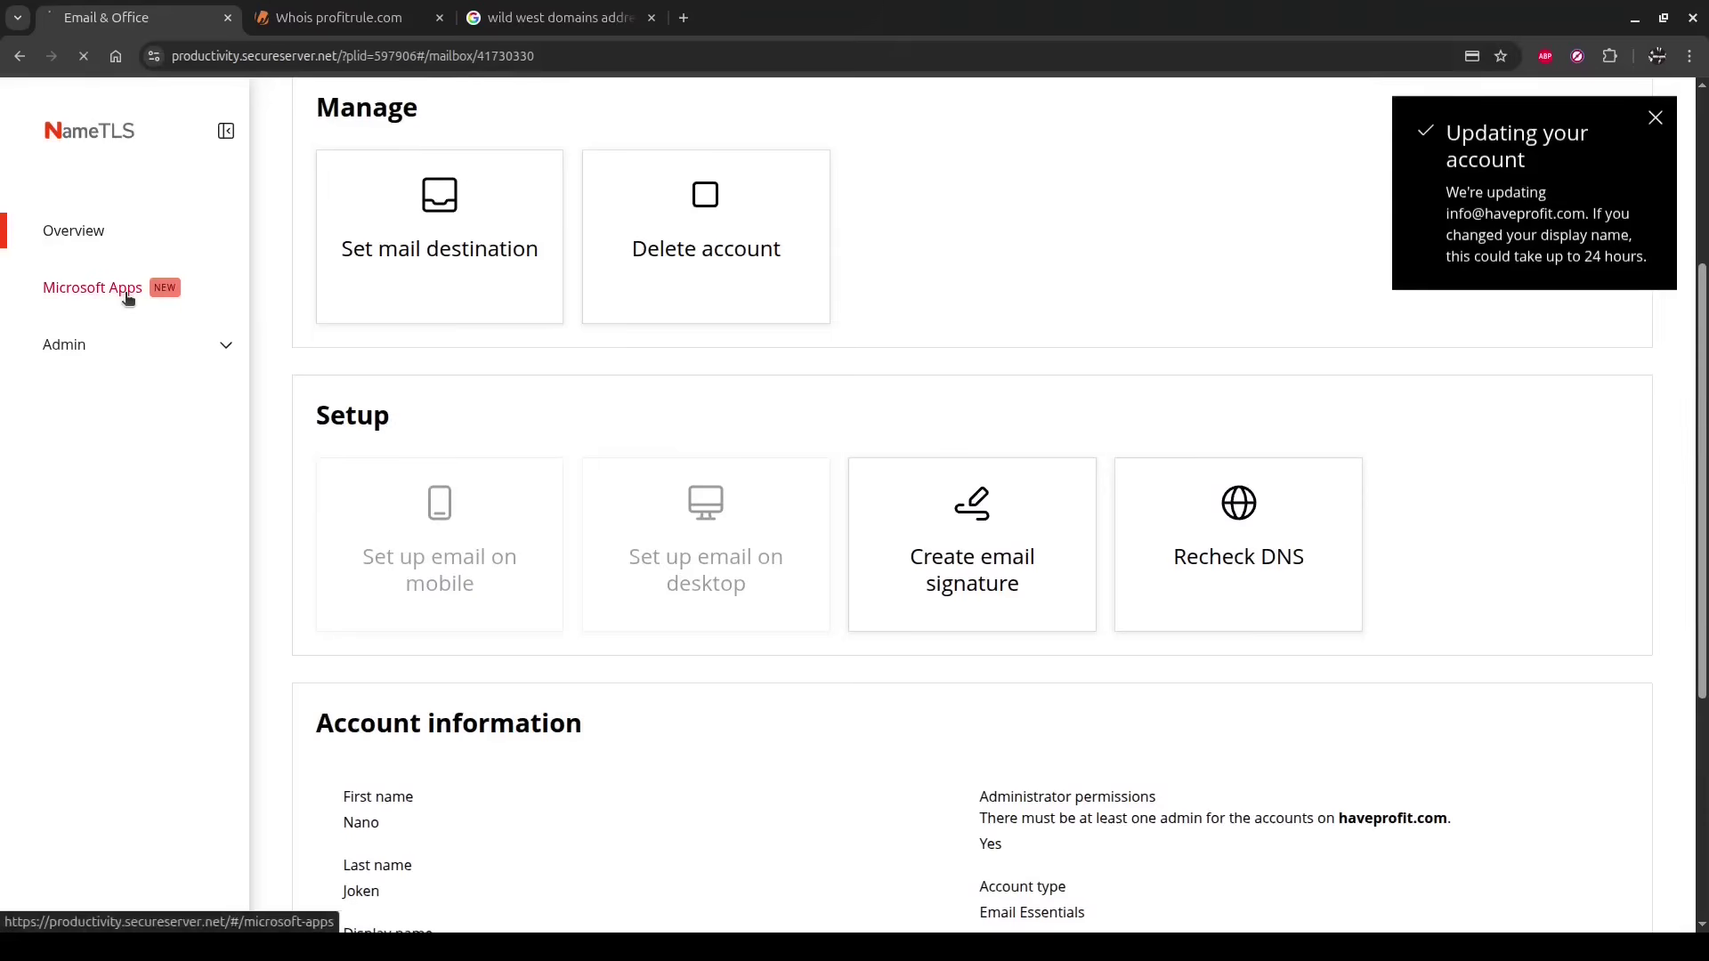
click(126, 295)
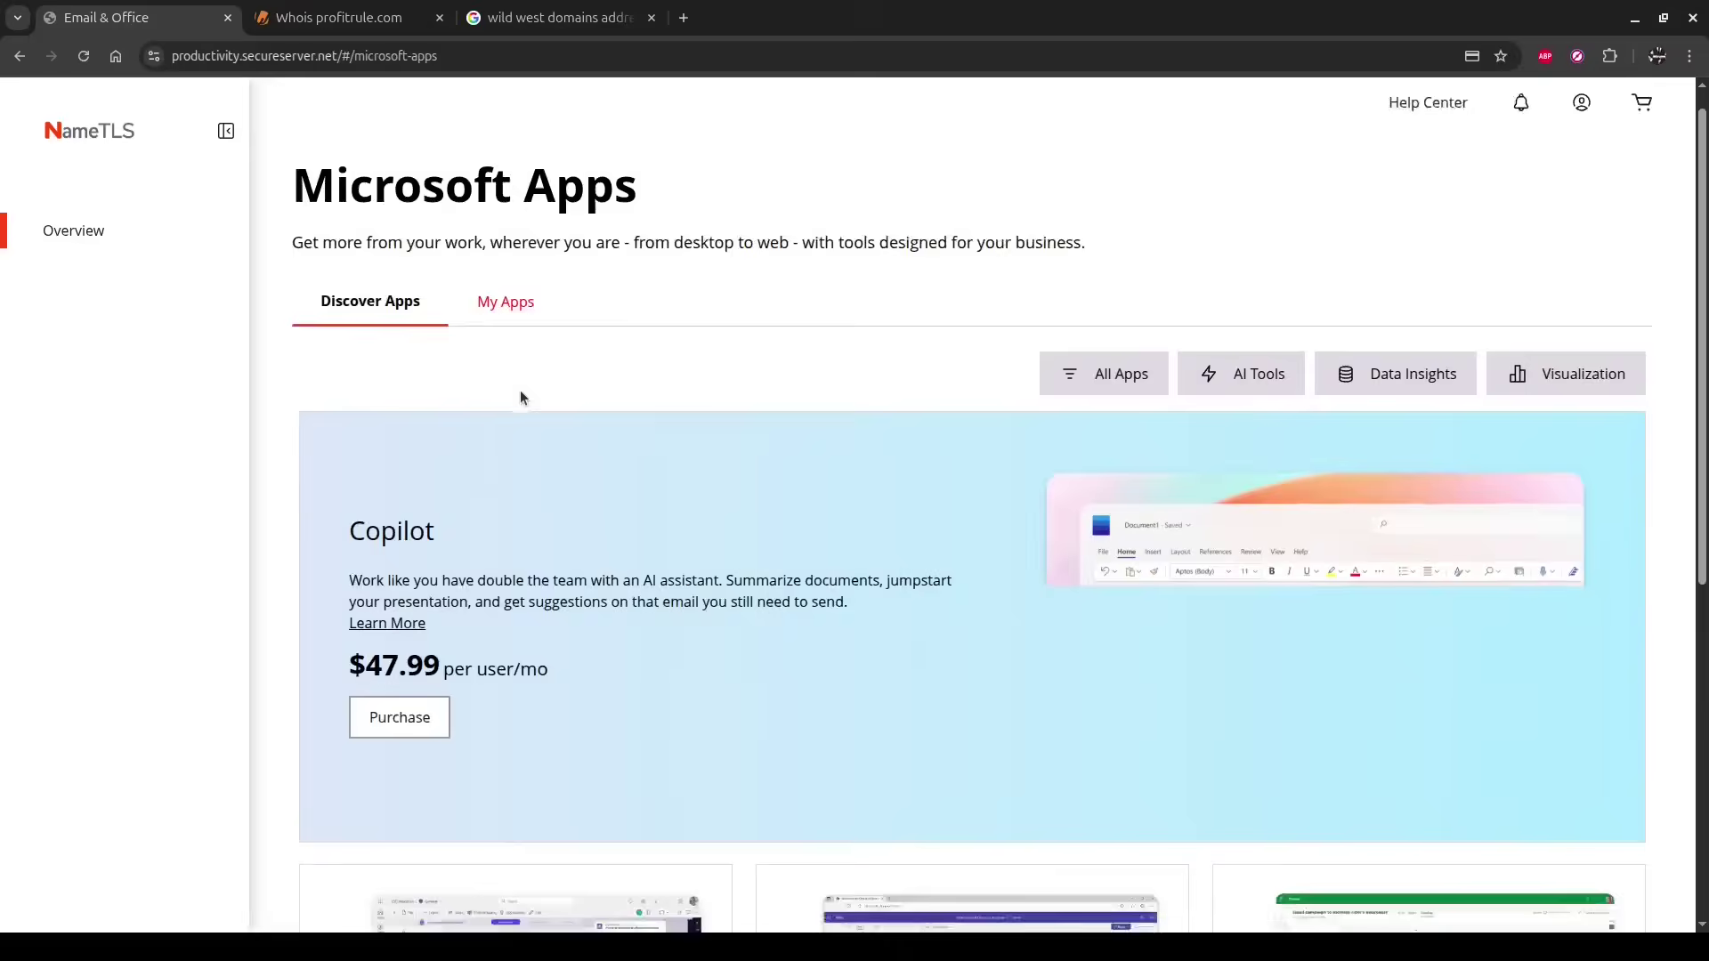
scroll(520, 392, down, 3)
scroll(520, 392, down, 3)
scroll(521, 397, up, 3)
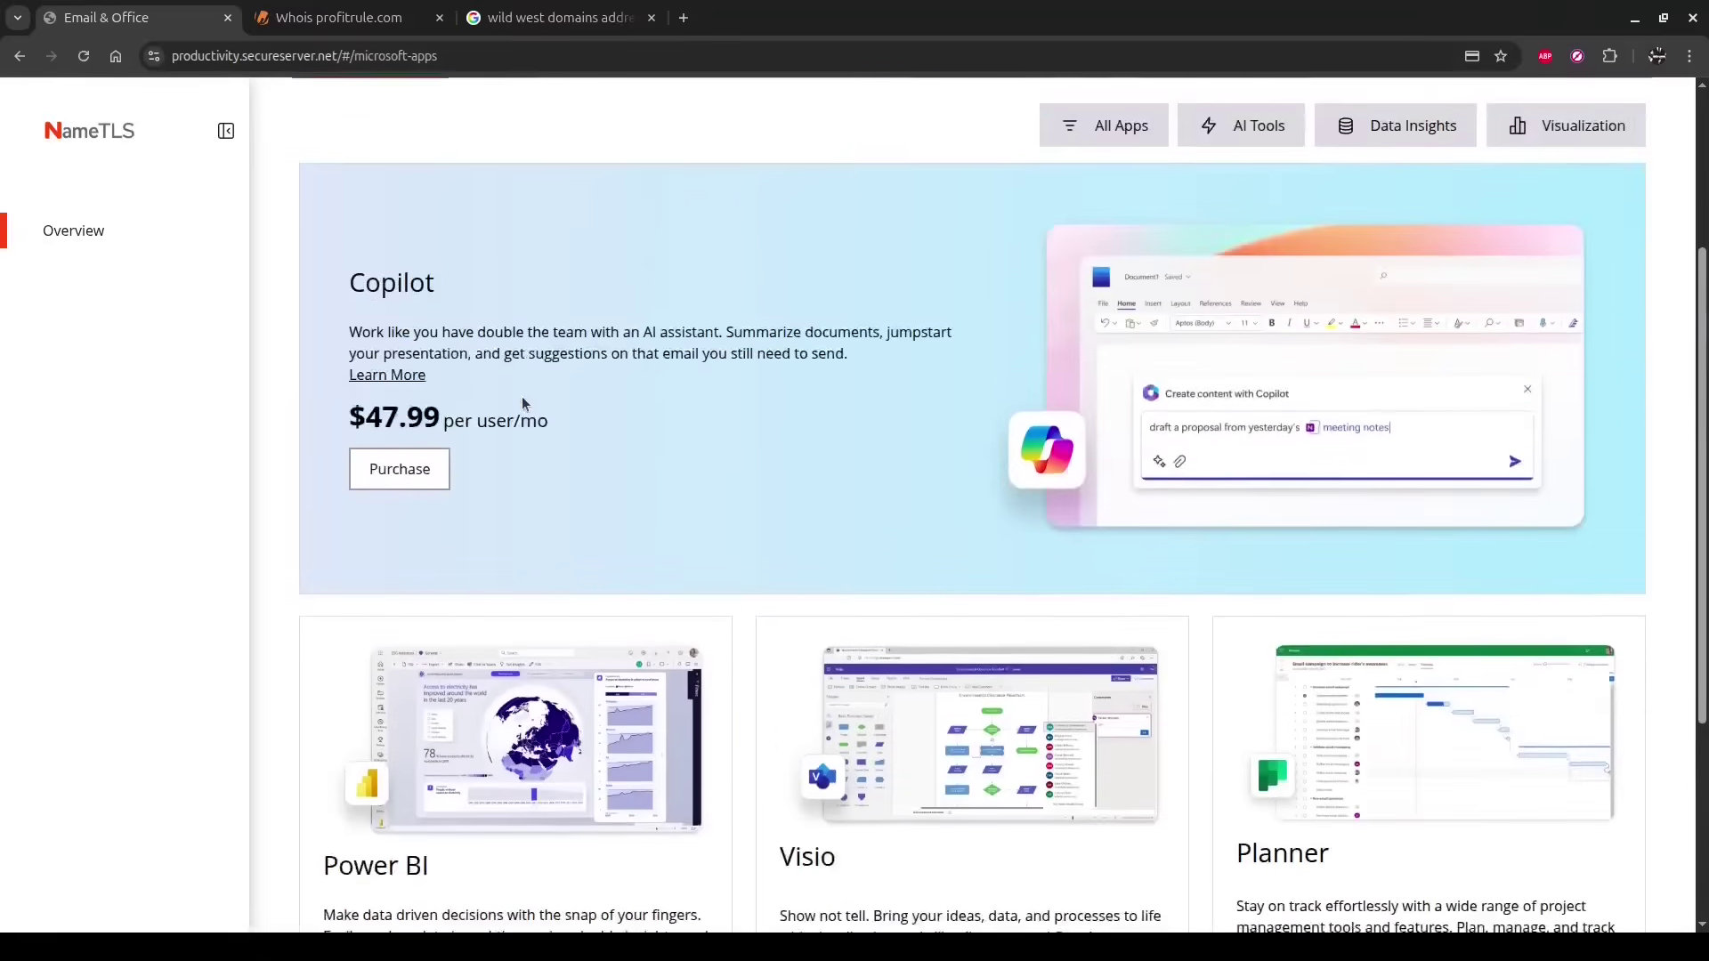
scroll(522, 397, up, 2)
scroll(521, 403, up, 1)
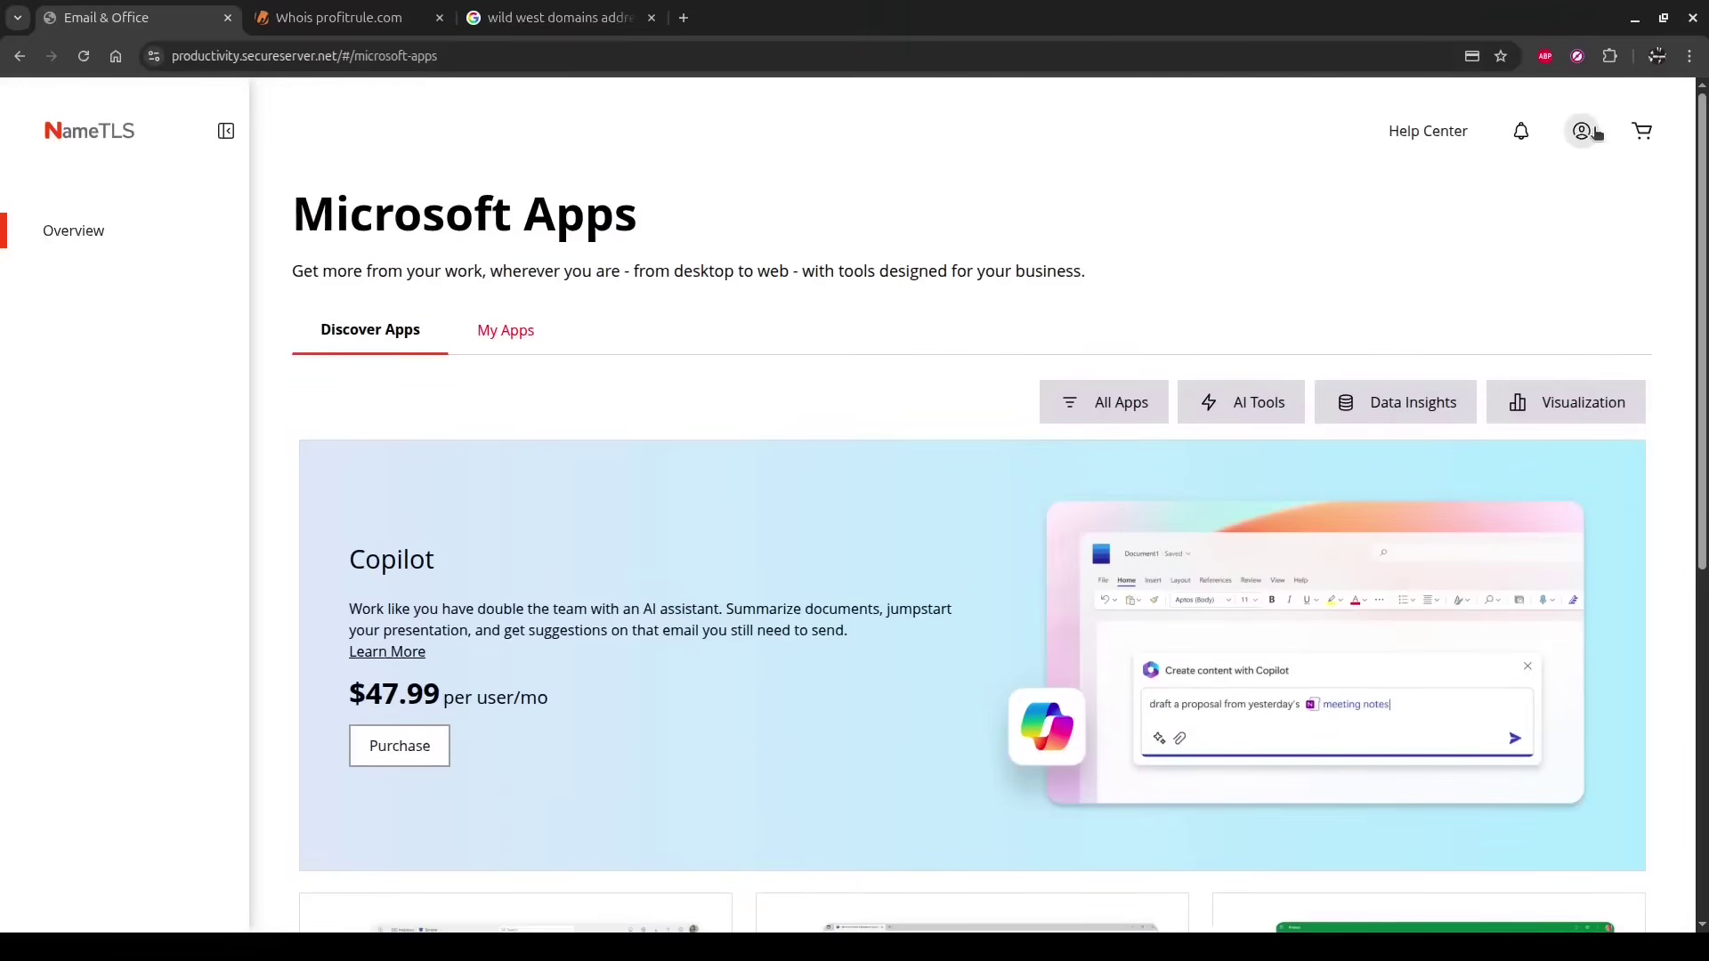
View the Free WordPress offer from the NameTLS home page, then return home
click(1595, 134)
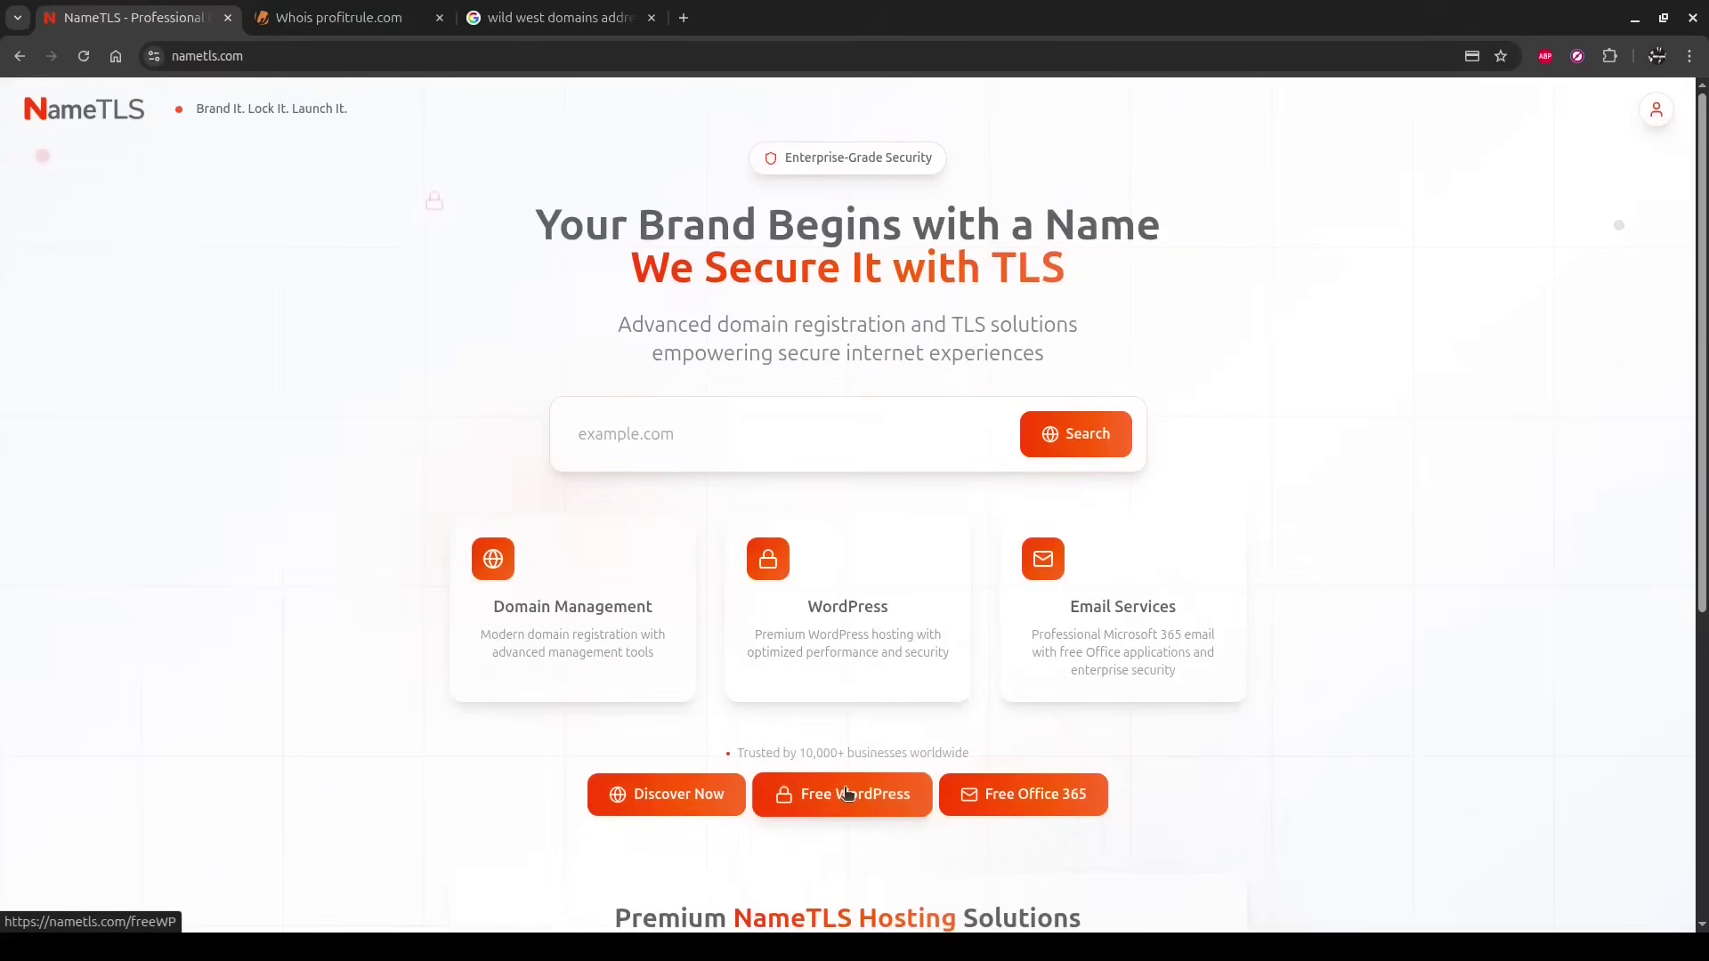
click(846, 793)
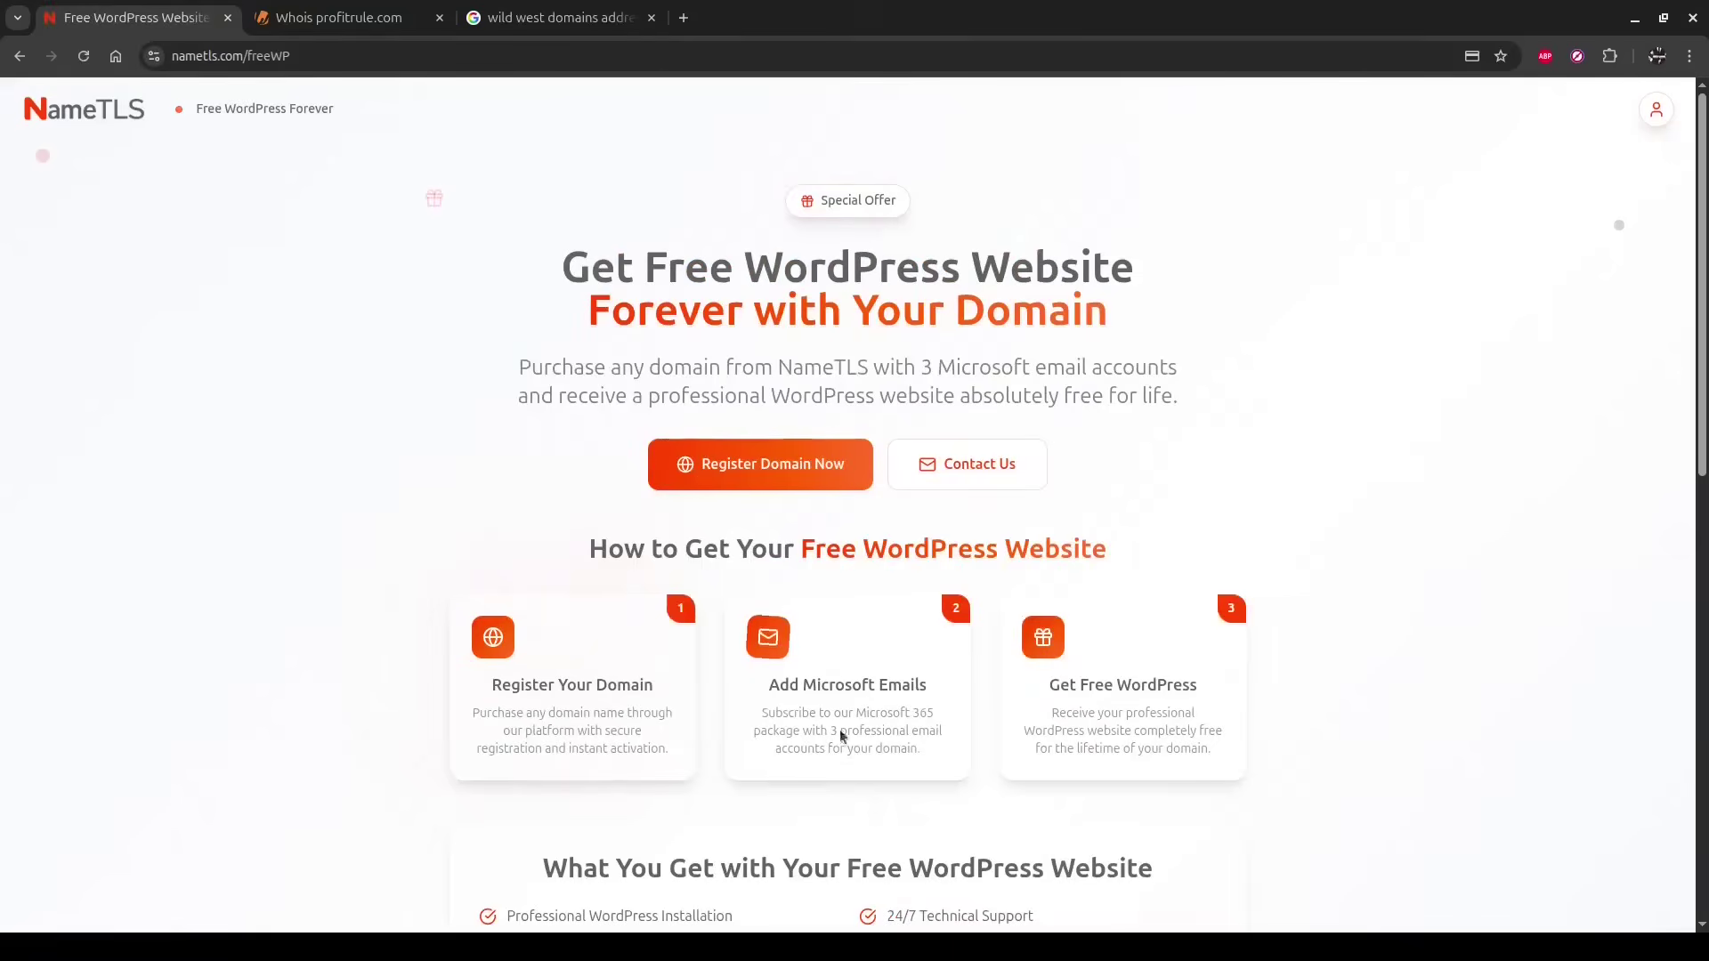
key(alt+Left)
Open the Free Office 365 offer and its Office apps installation guide
click(1008, 803)
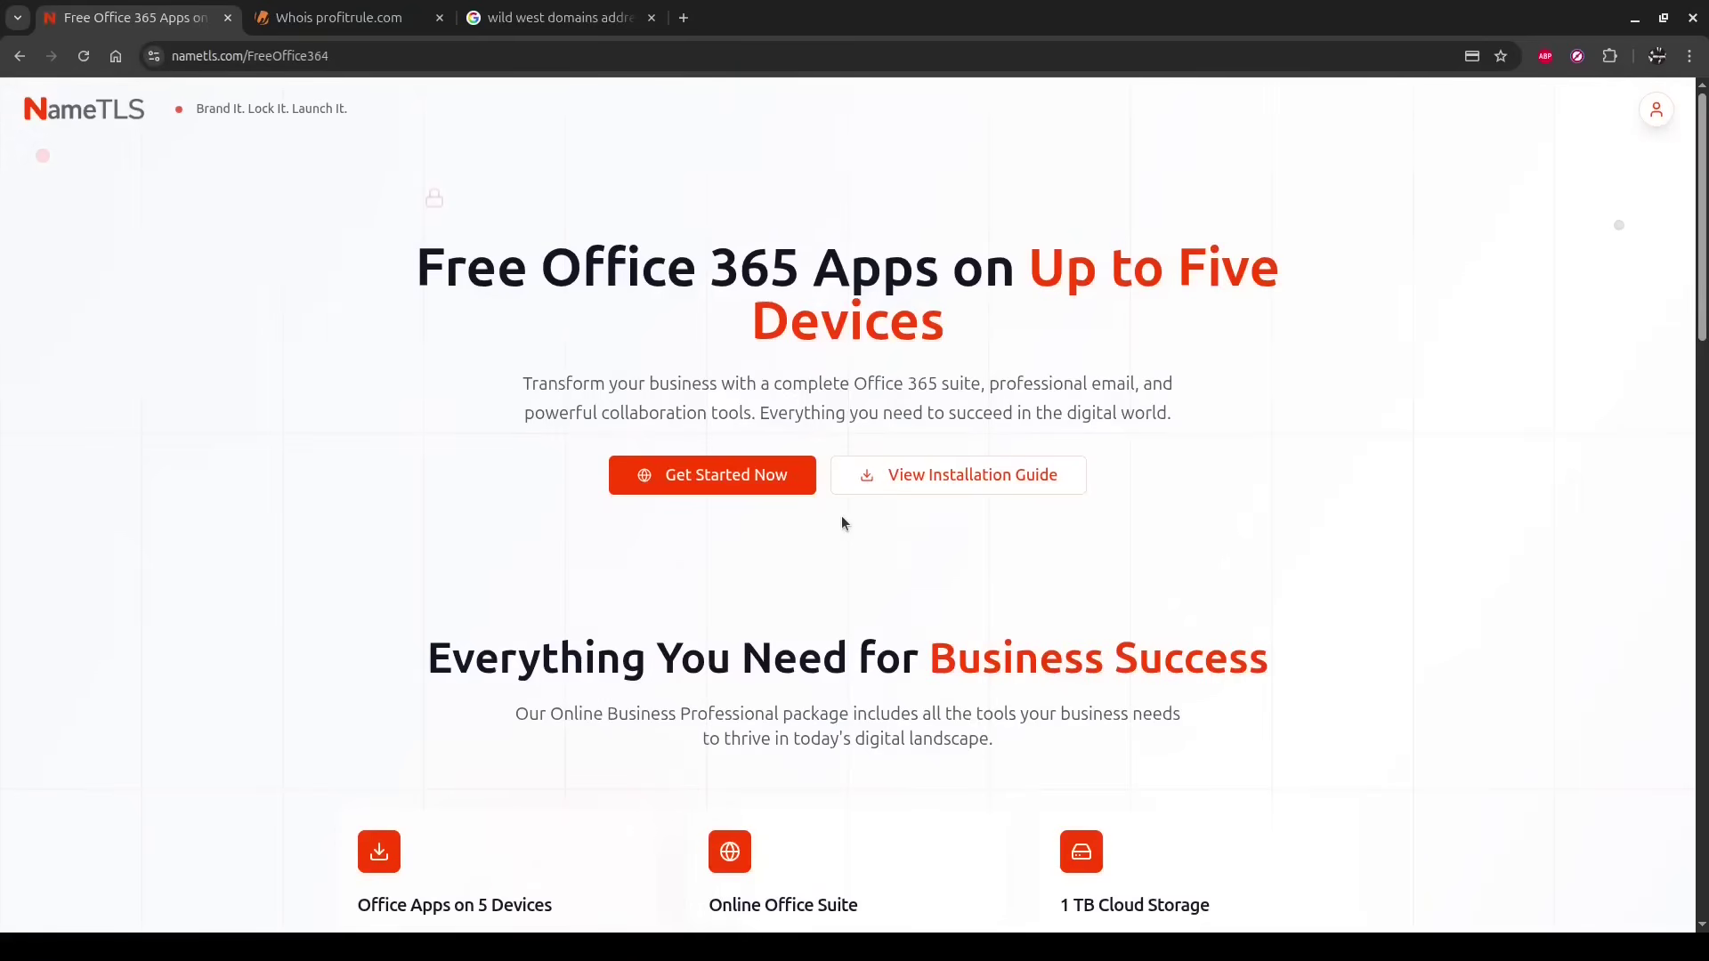
scroll(843, 524, down, 5)
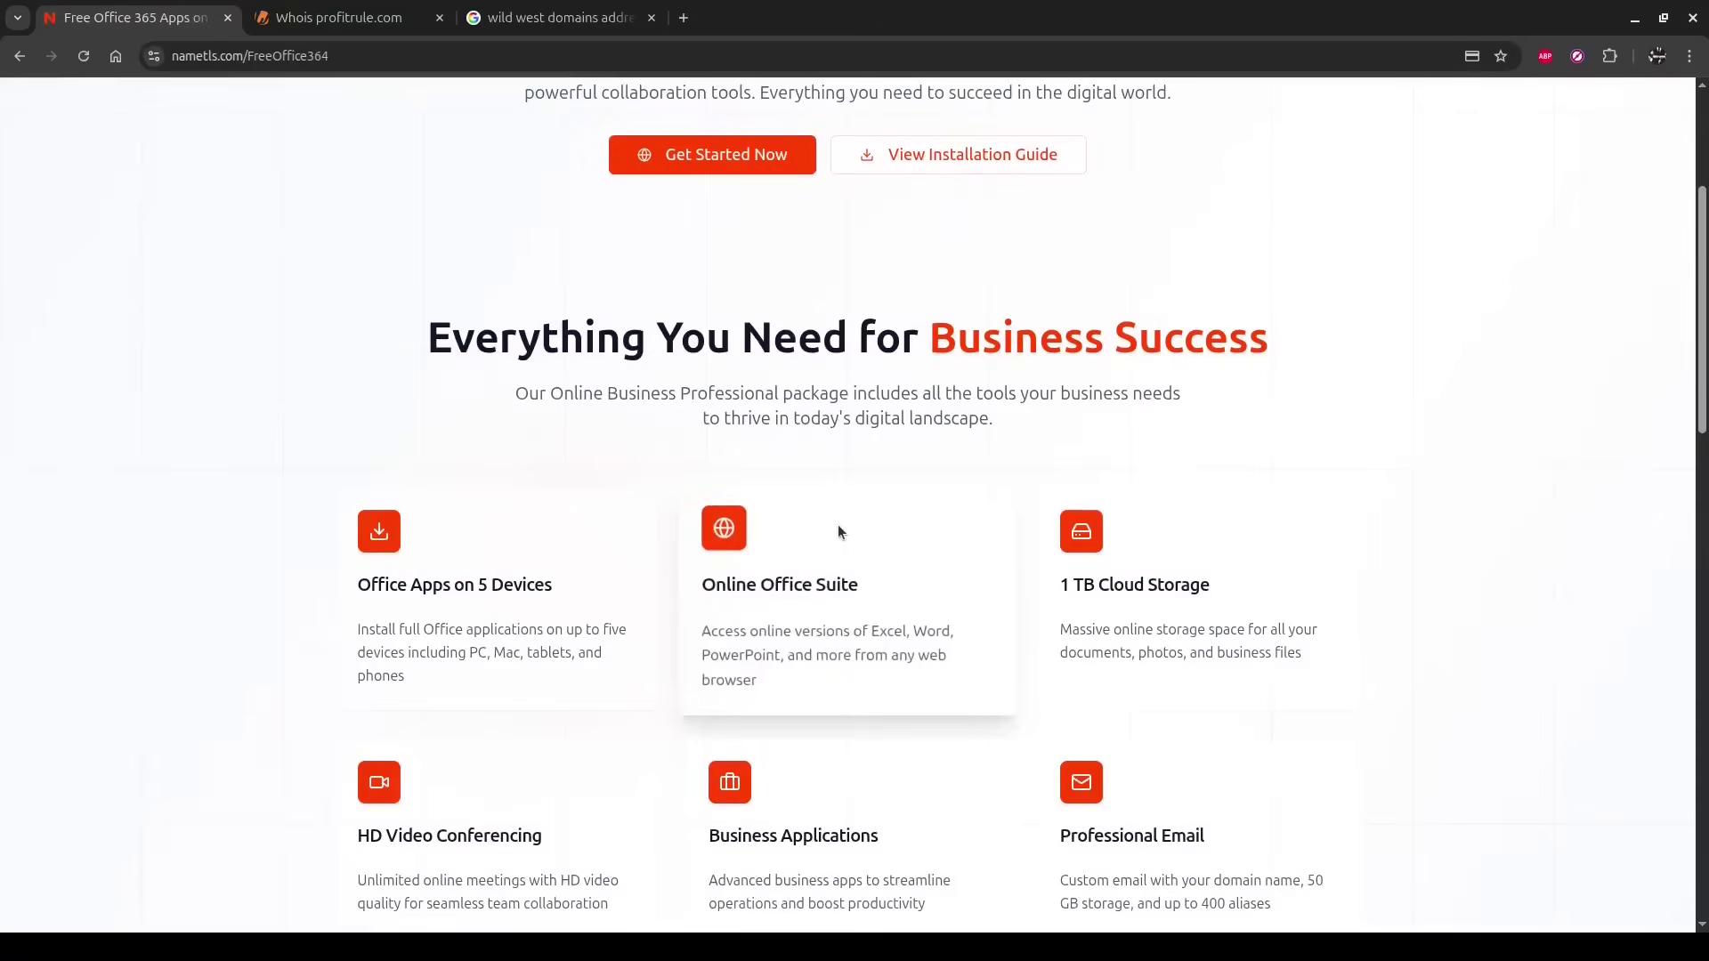
scroll(840, 528, down, 3)
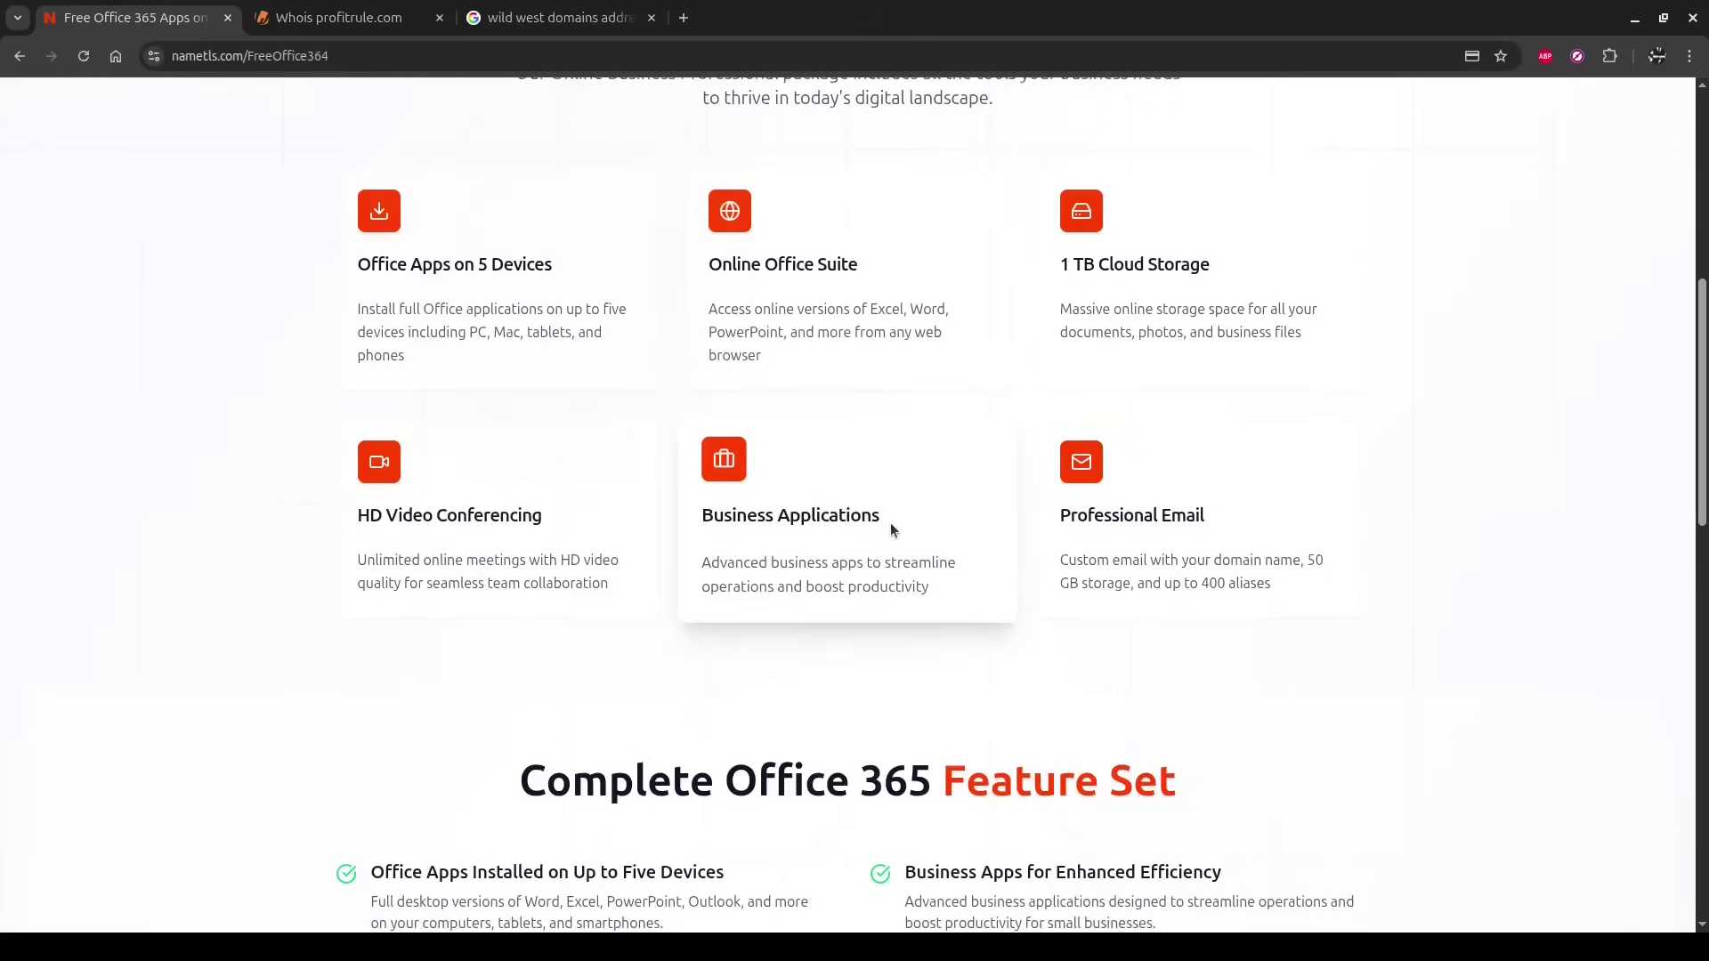
click(890, 522)
click(649, 17)
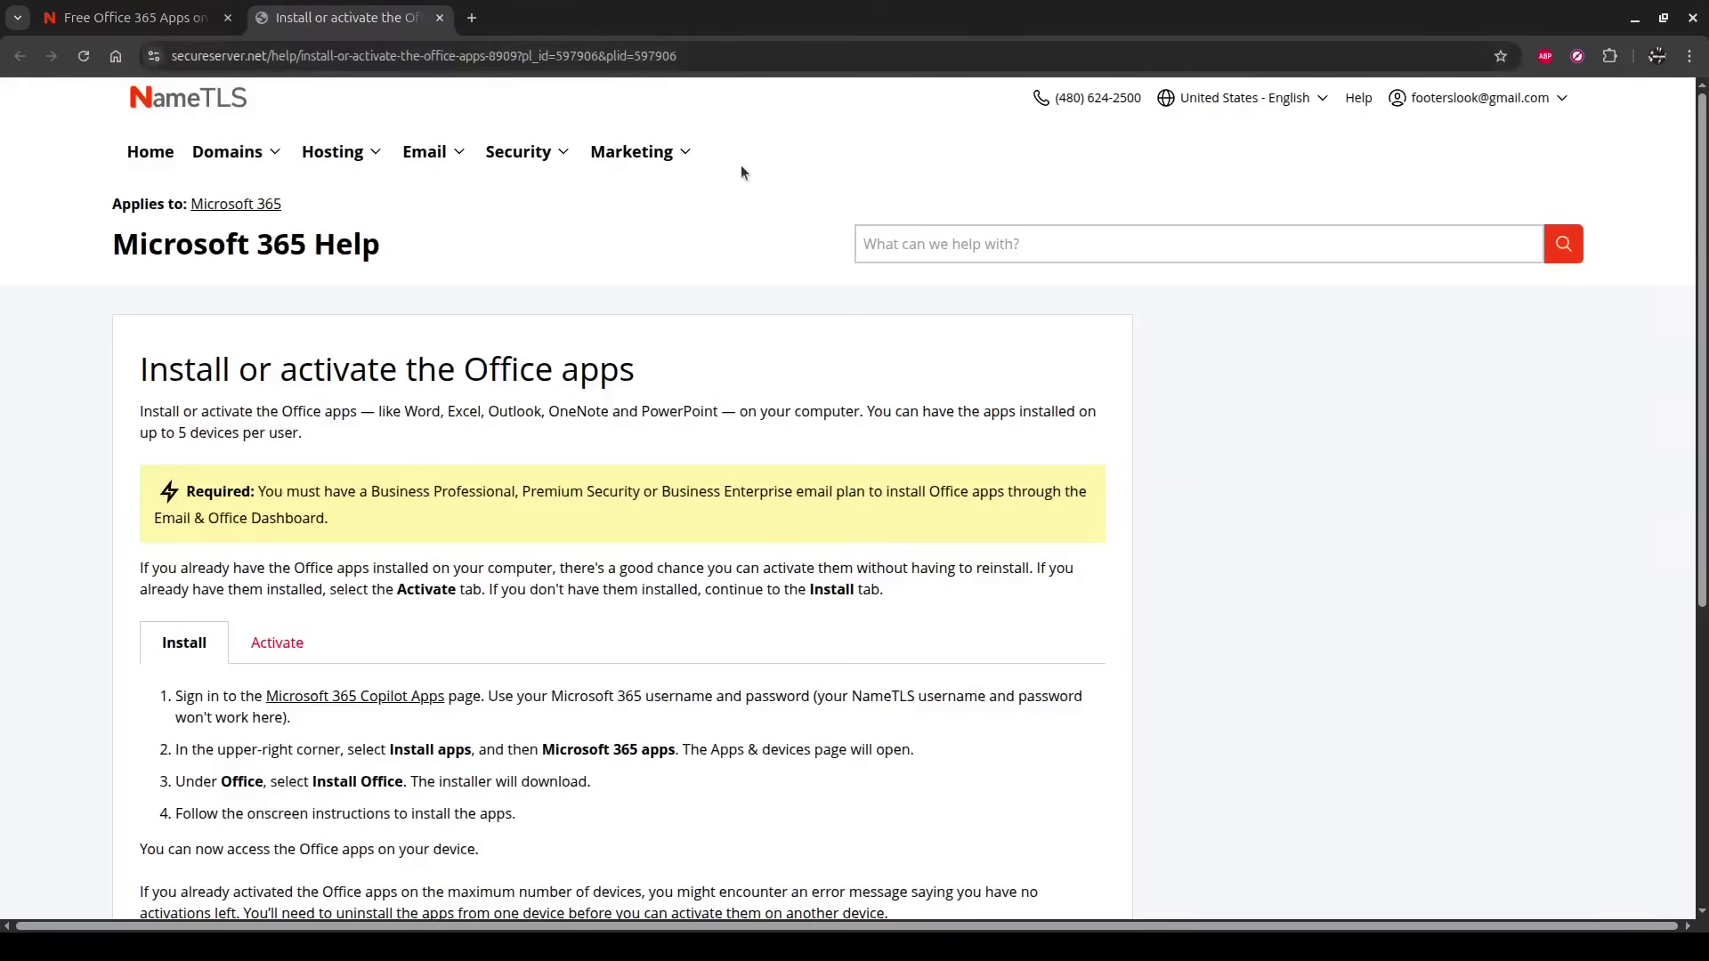
scroll(712, 290, down, 3)
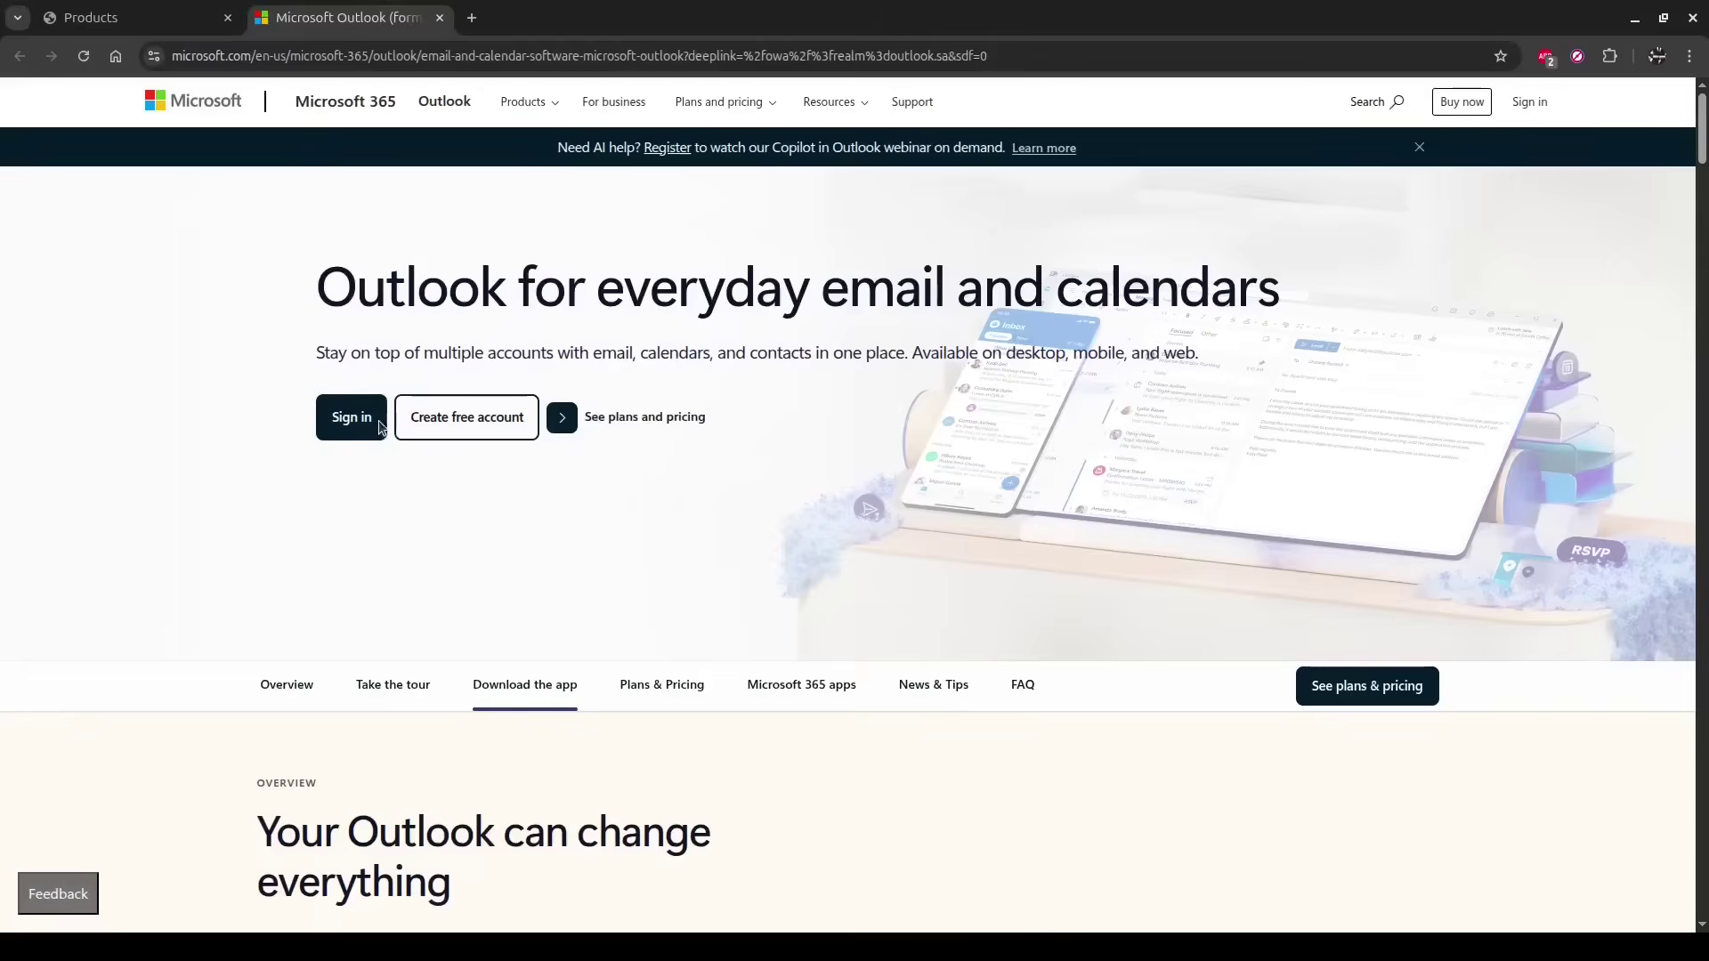
click(379, 428)
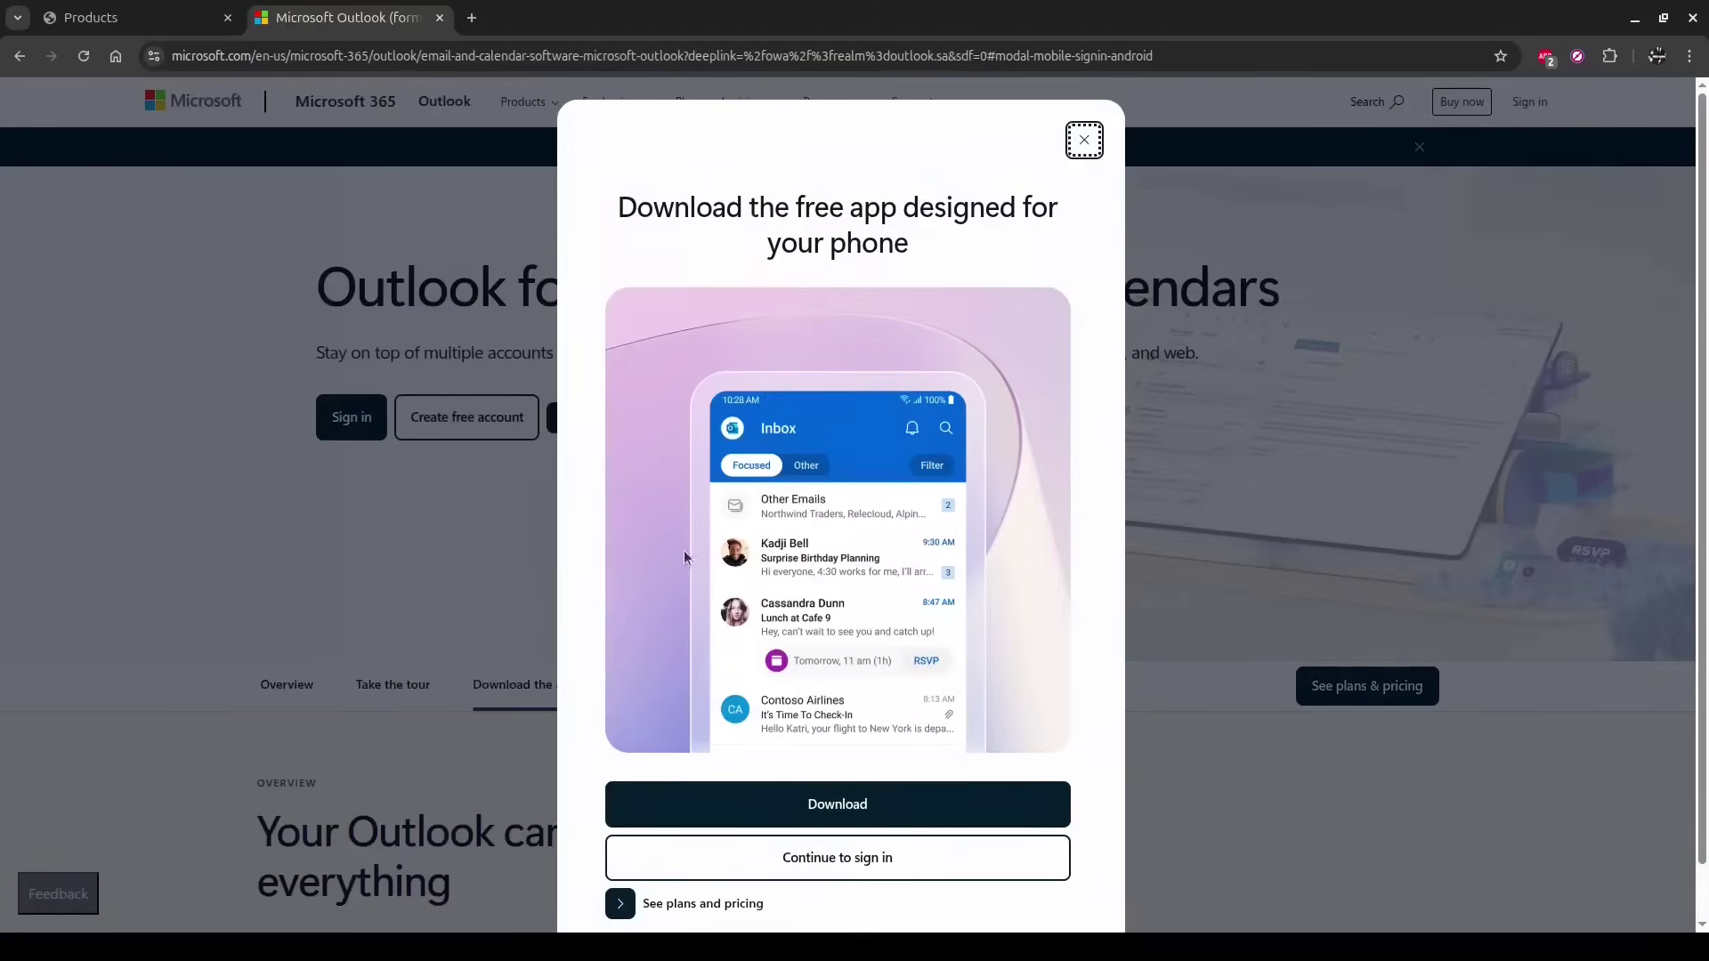
scroll(683, 557, down, 1)
click(857, 812)
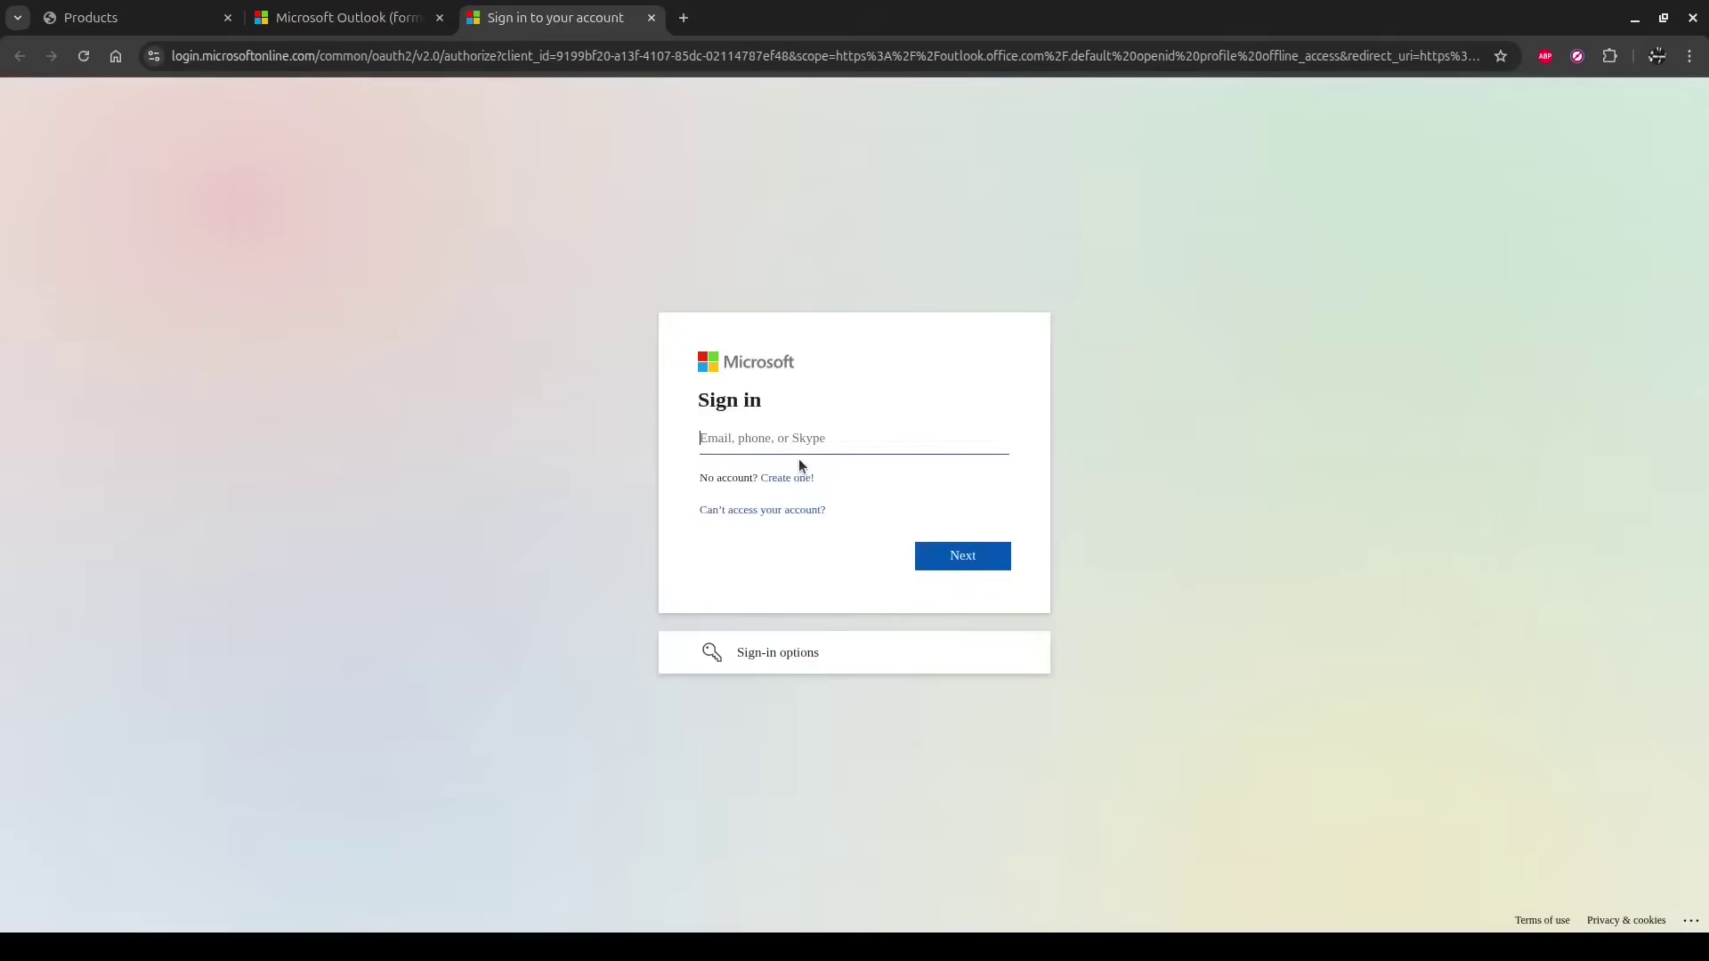
key(Return)
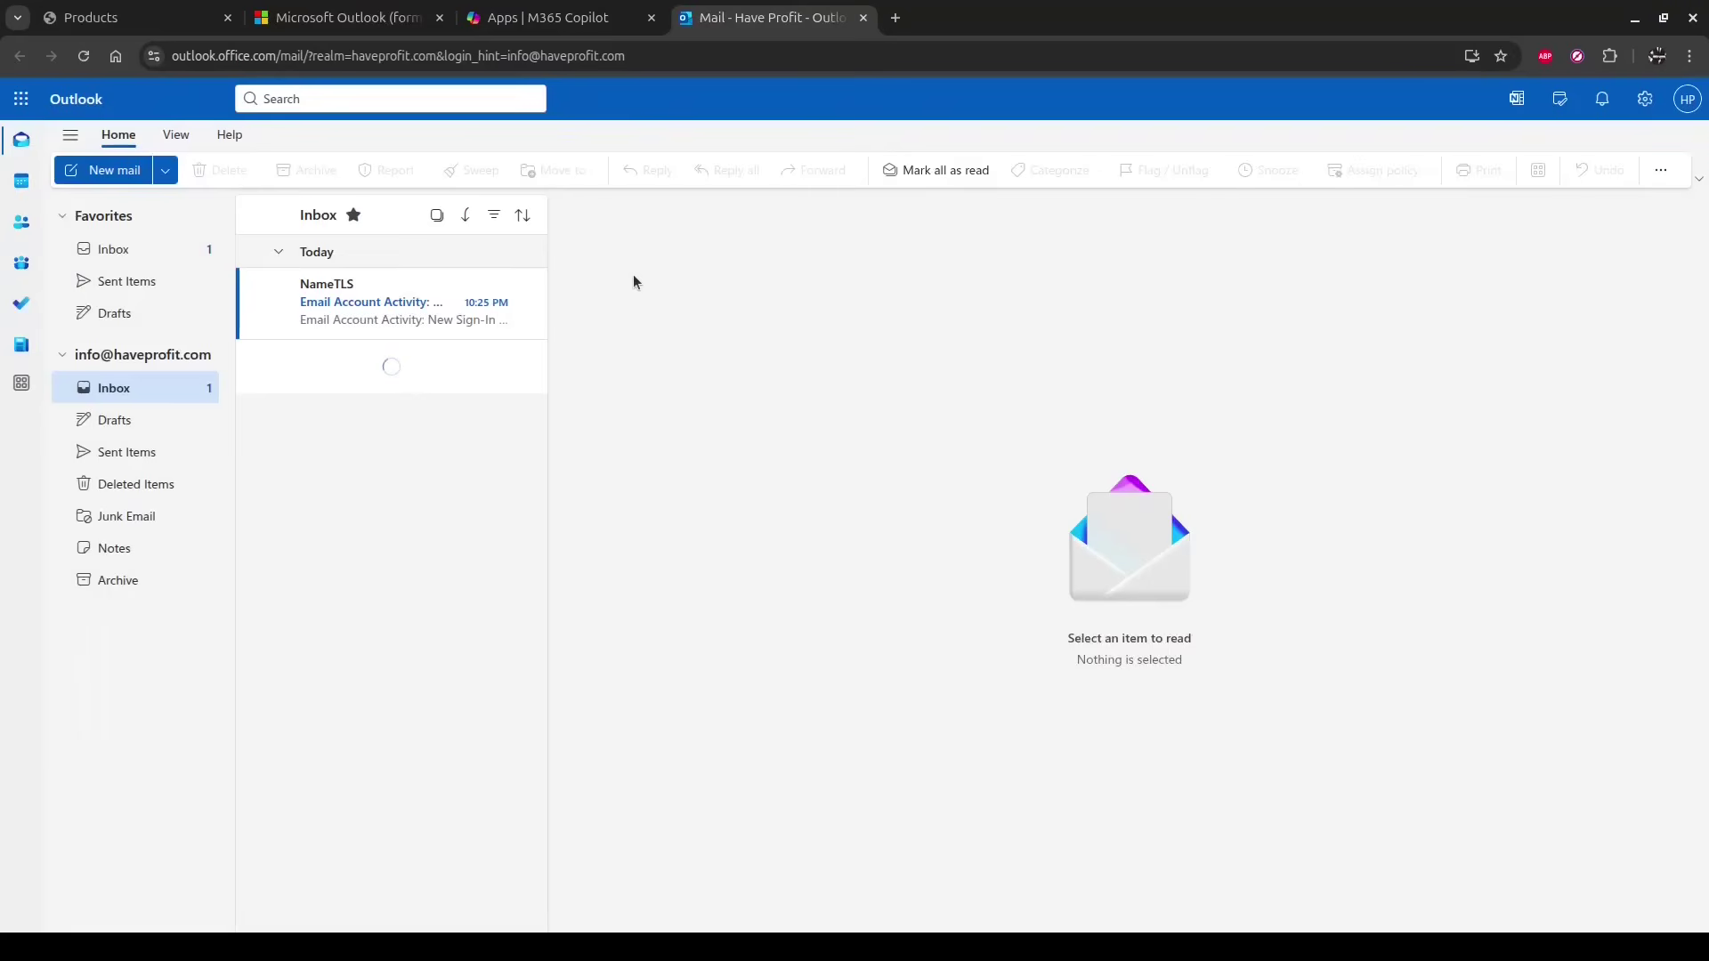
Check the account menu and delete the NameTLS notification email, leaving the inbox empty
click(1686, 99)
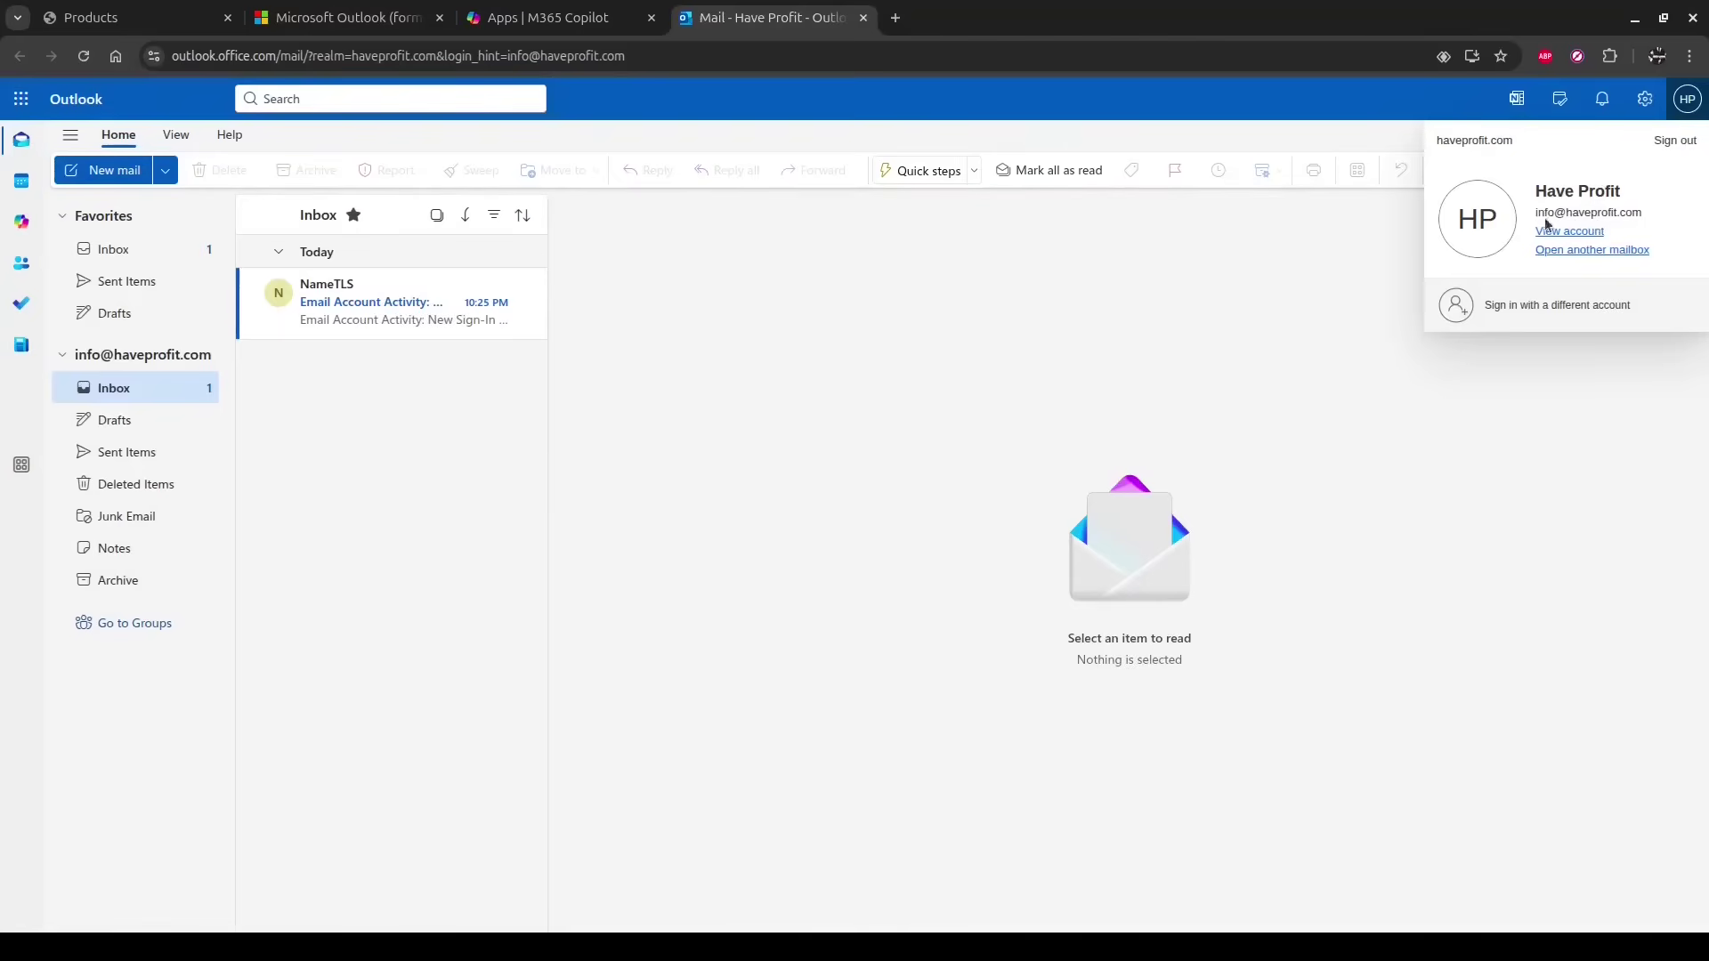
click(498, 302)
key(Delete)
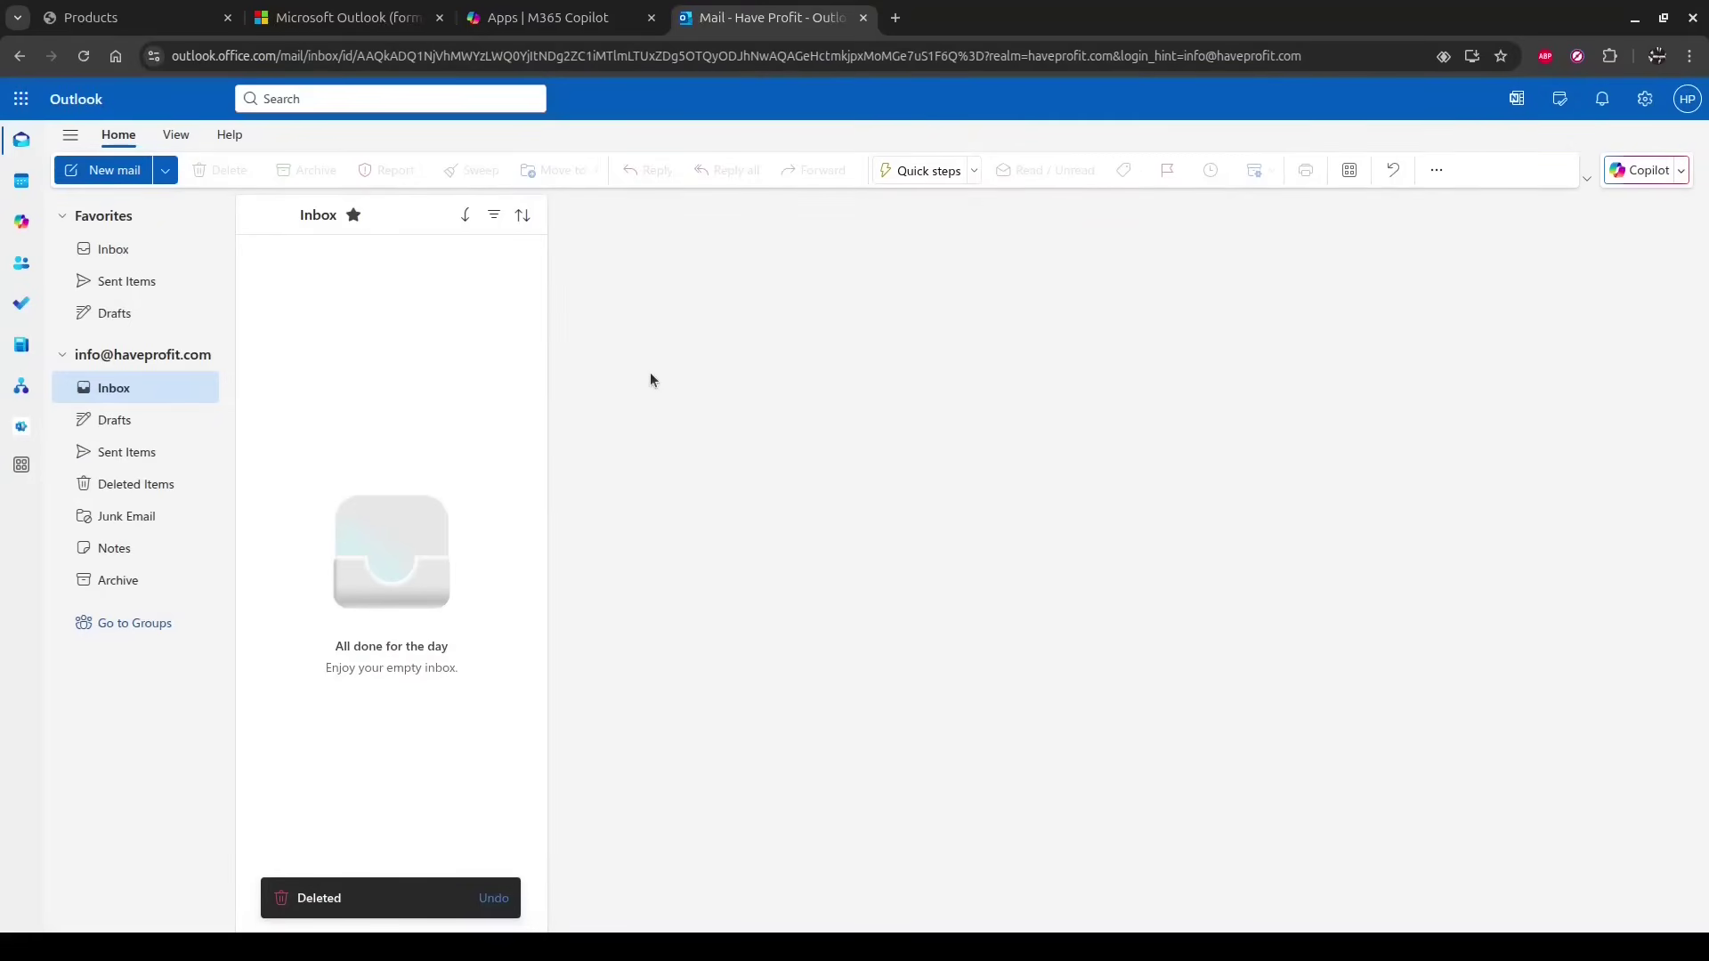
key(alt+Tab)
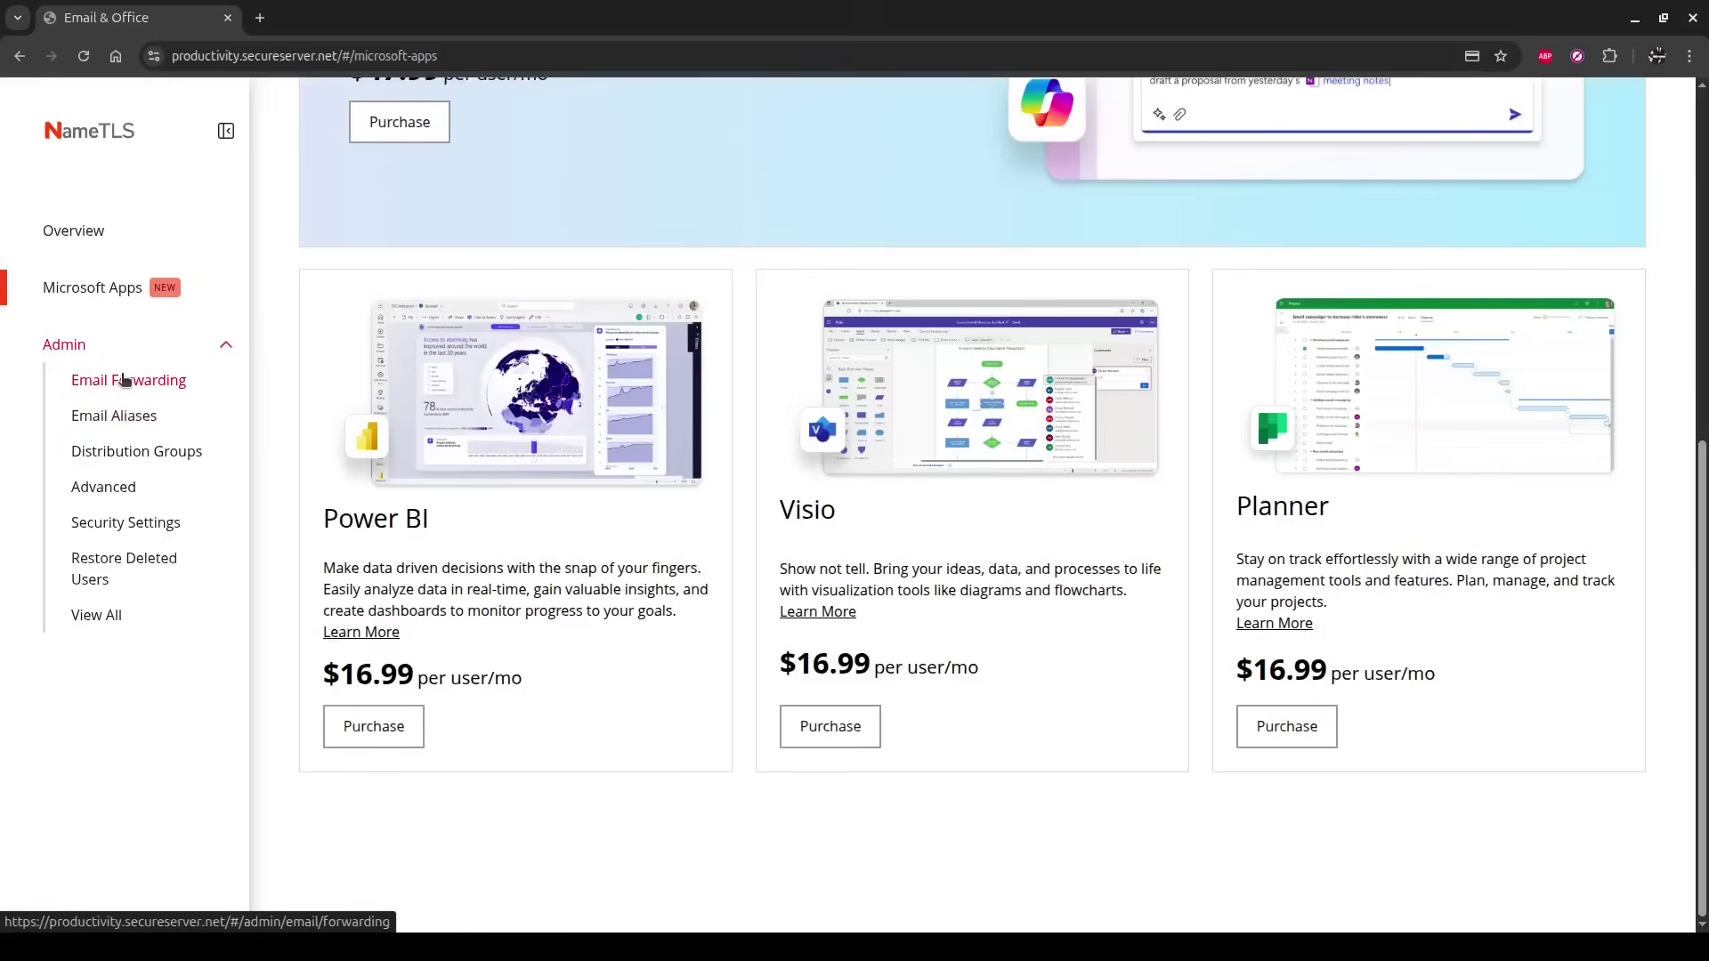
Turn off Enable security defaults under Admin > Security Settings and save the change
click(136, 524)
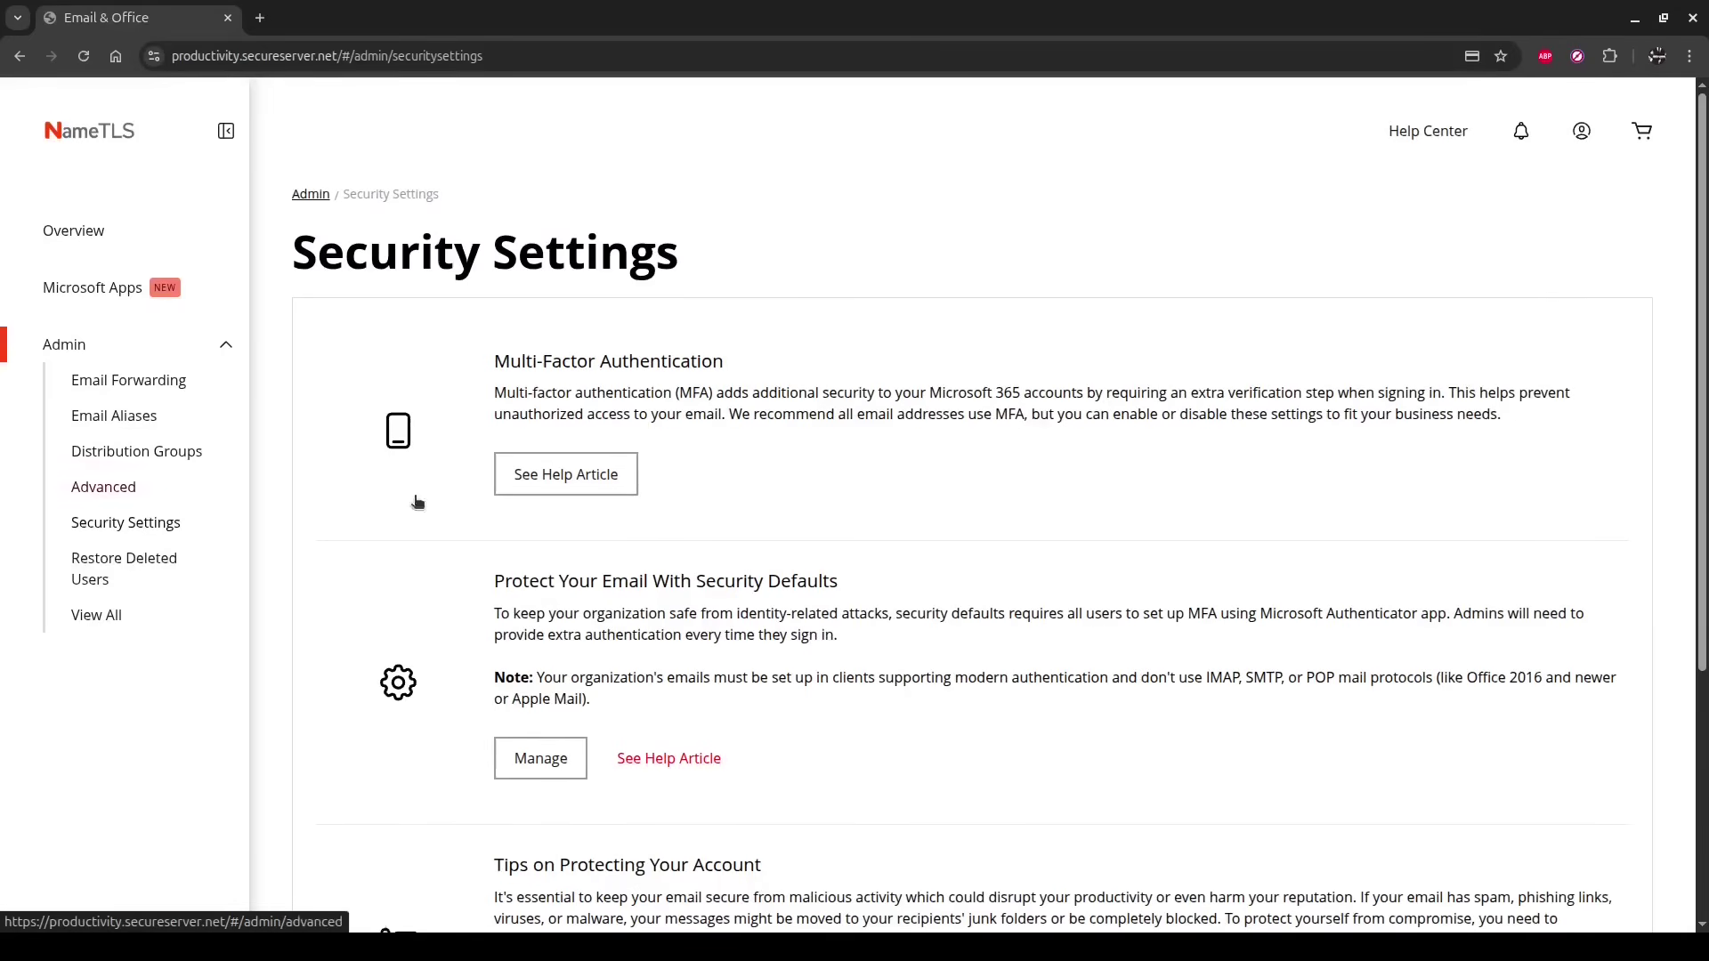
click(534, 755)
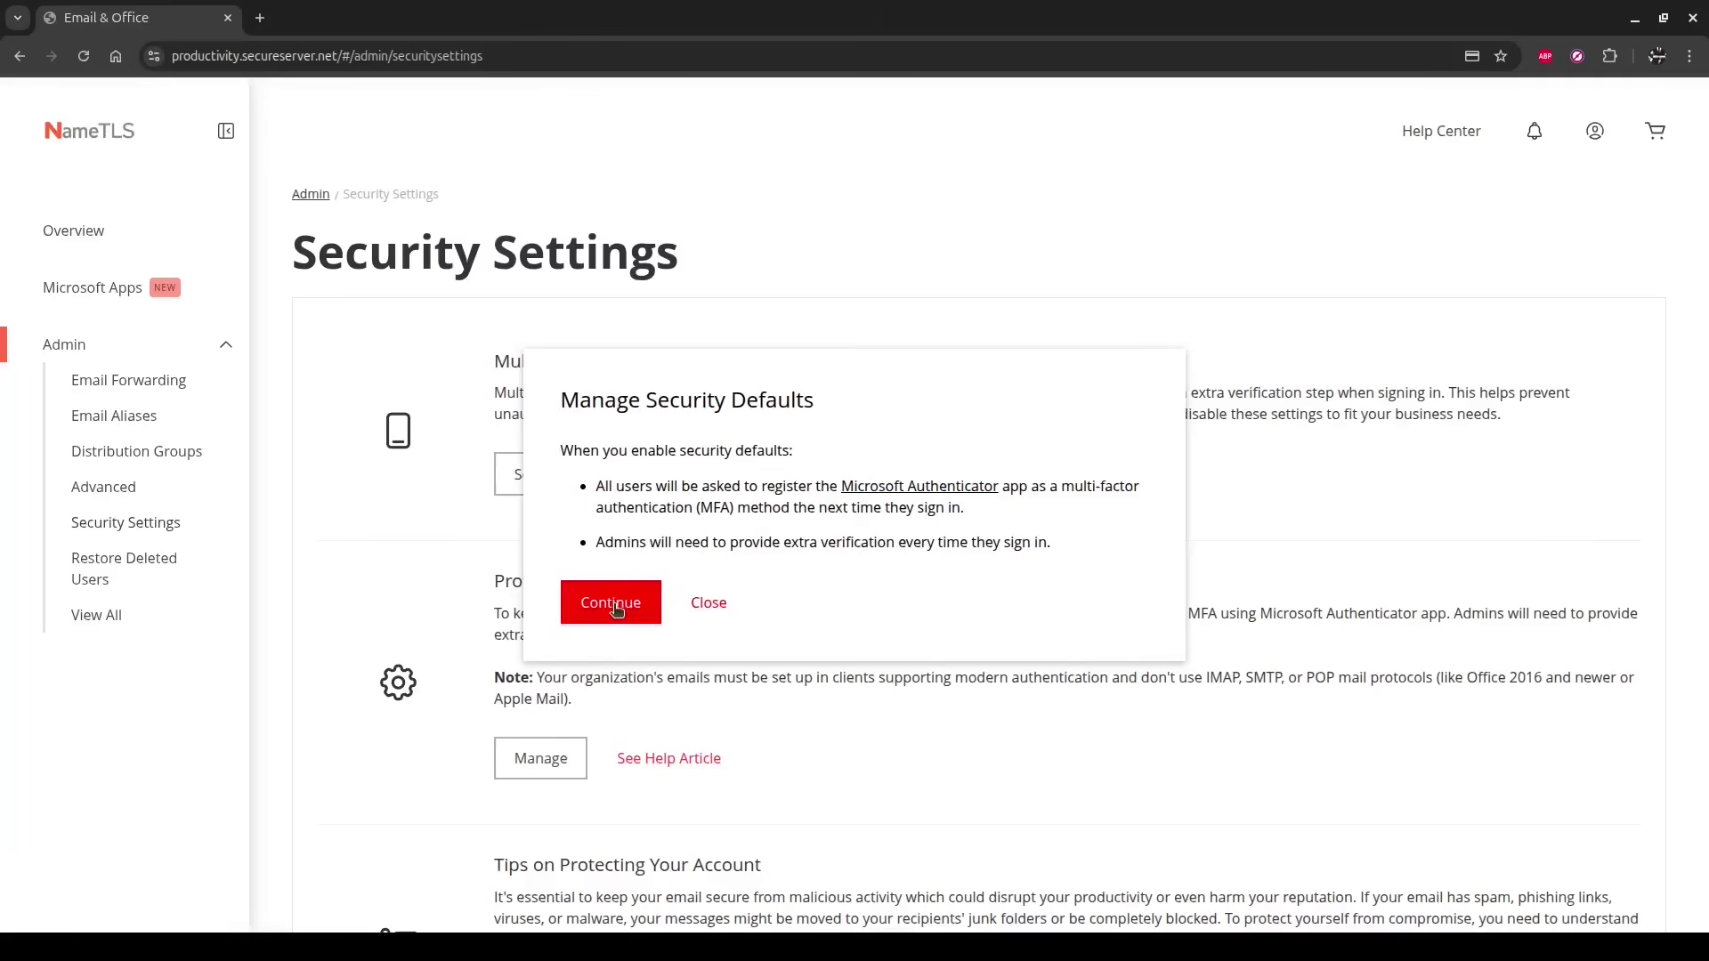
click(615, 605)
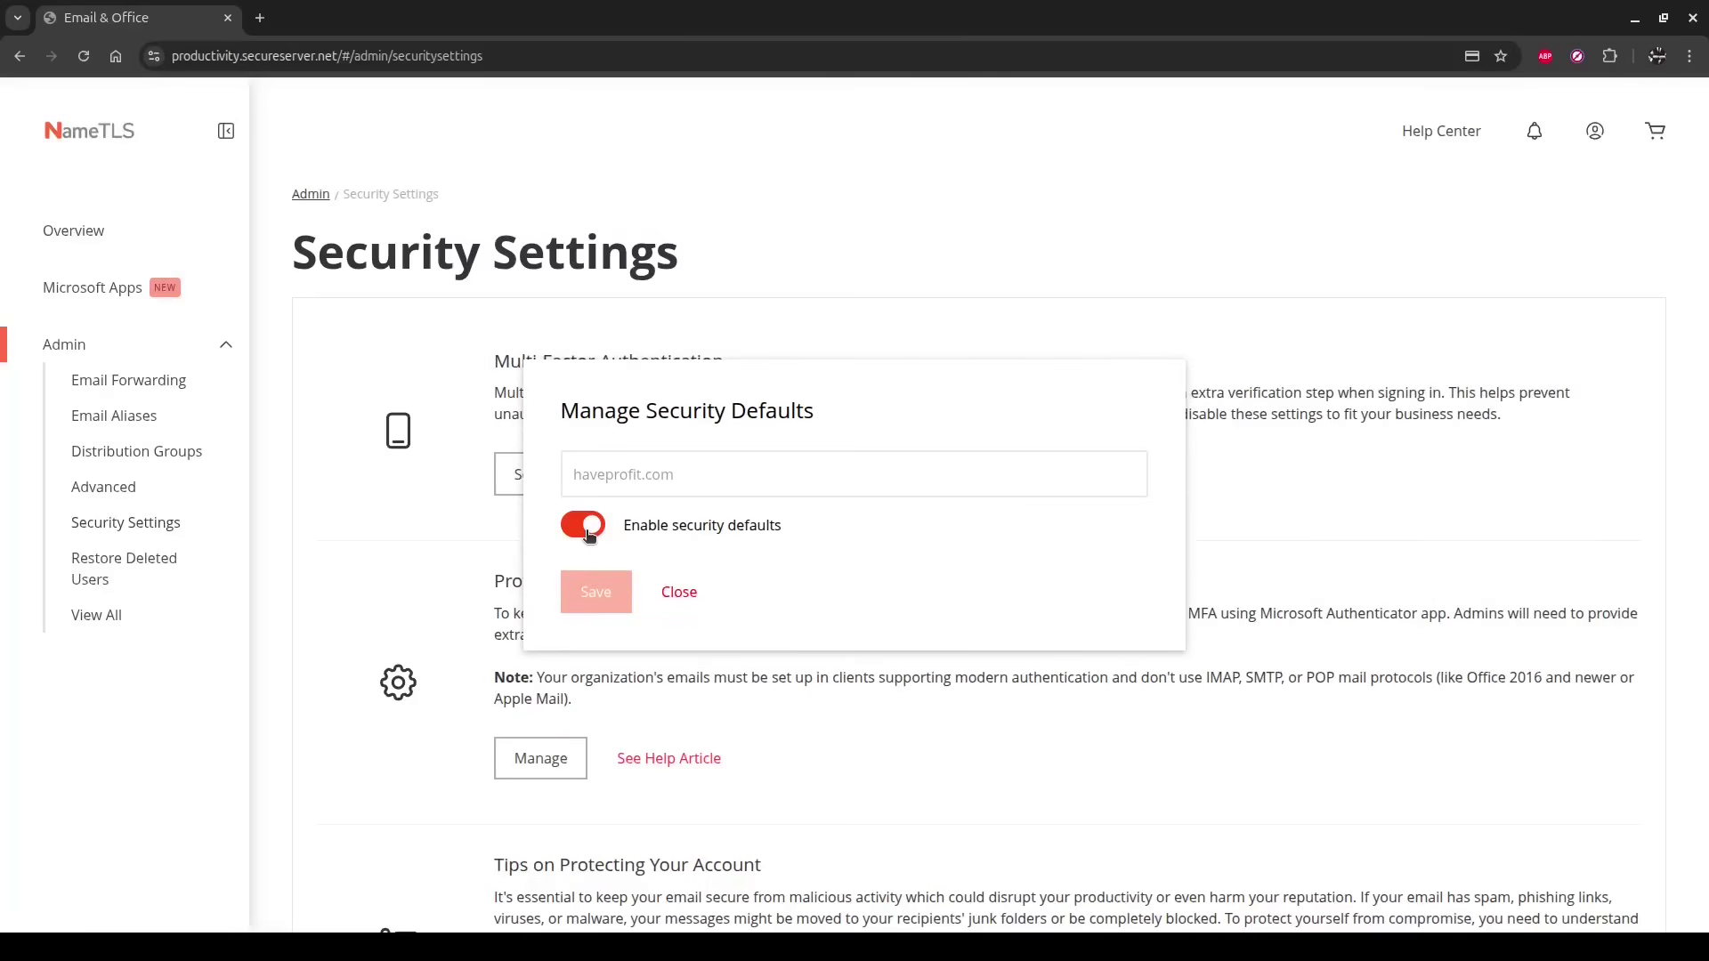
click(589, 533)
click(589, 584)
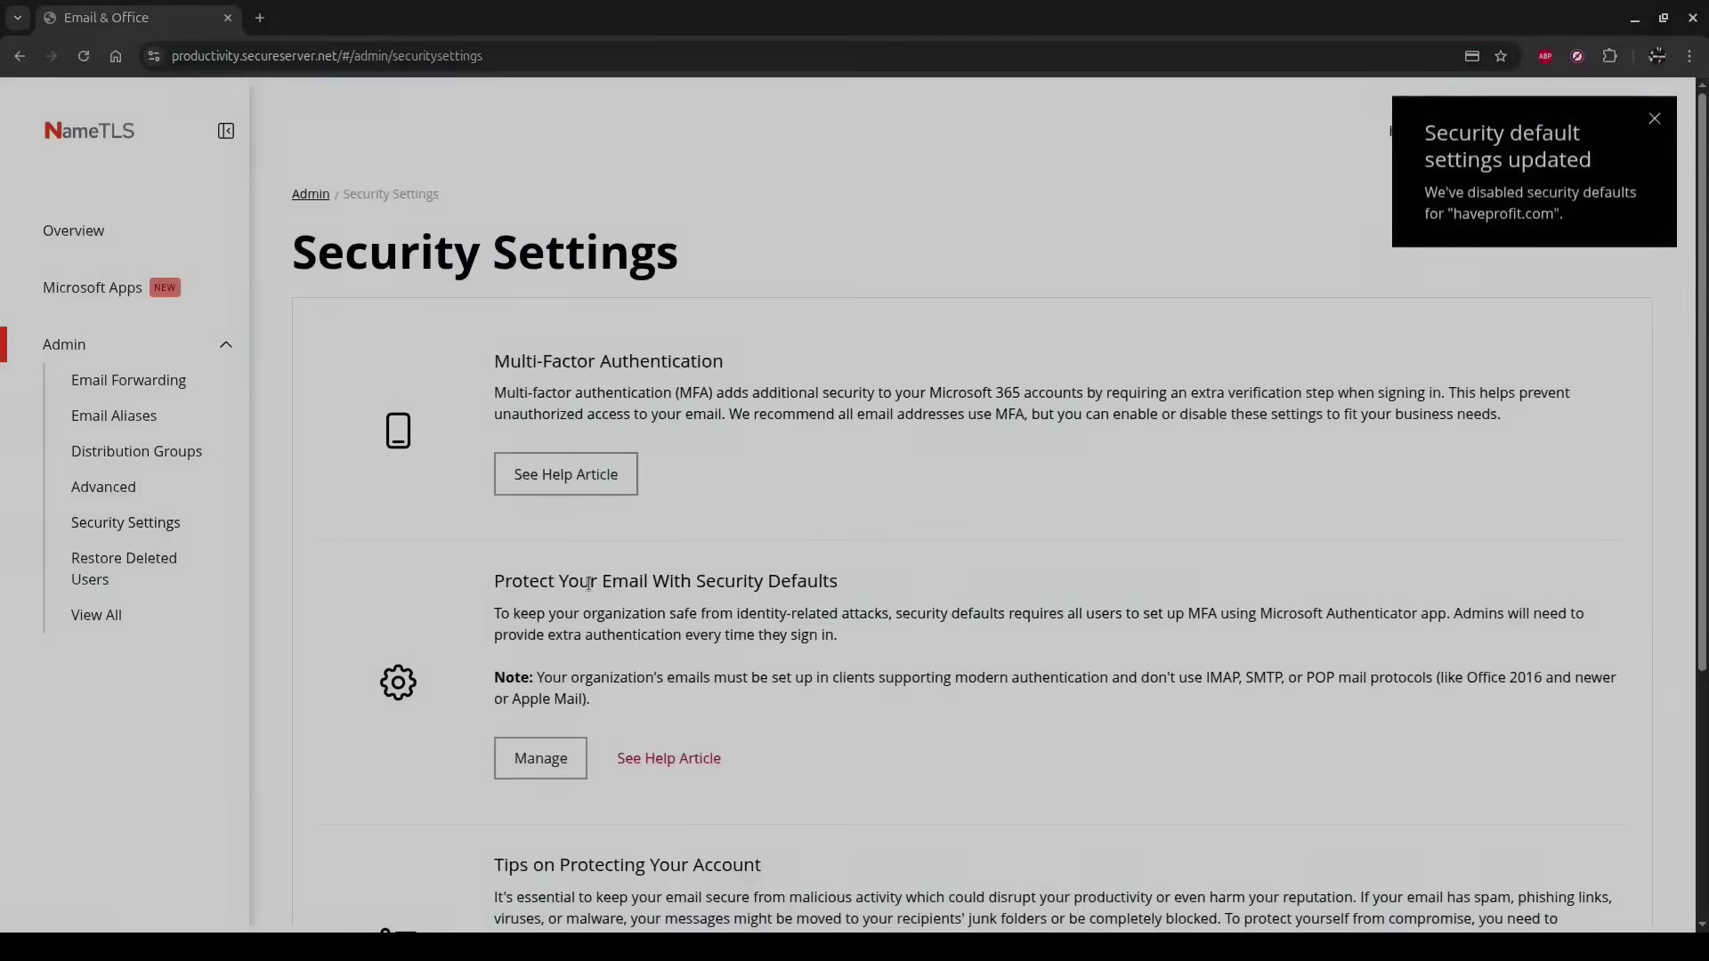